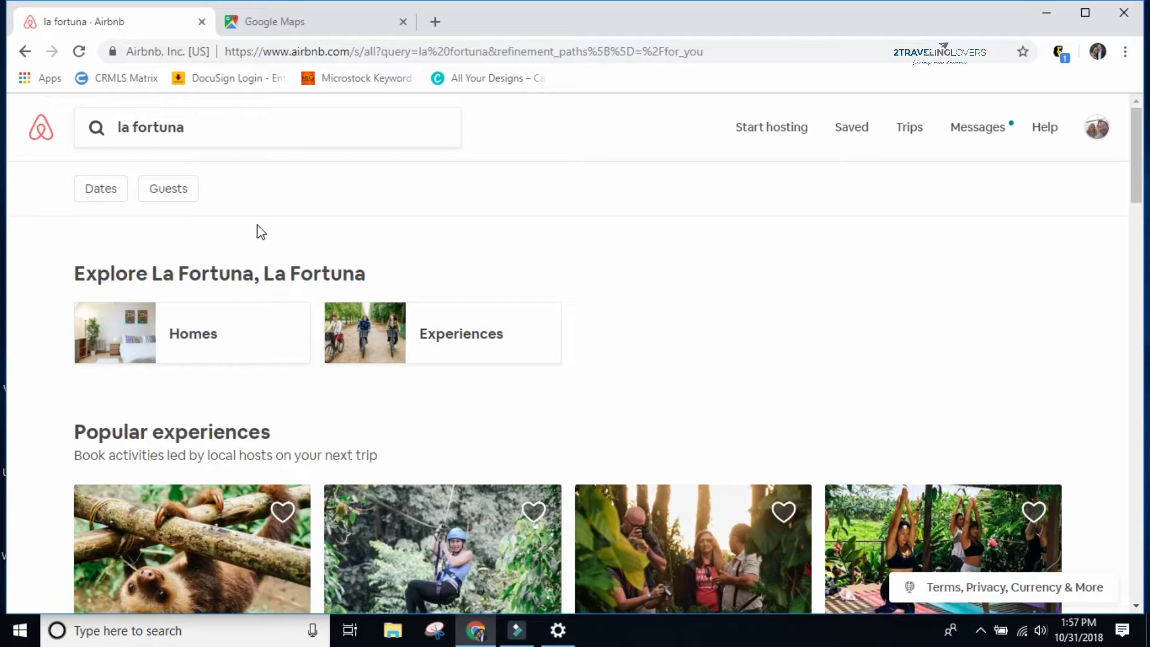
Switch to Google Maps and look over Costa Rica, including the areas around La Fortuna, San José and the coasts
{"action": "left_click", "coordinate": [297, 26]}
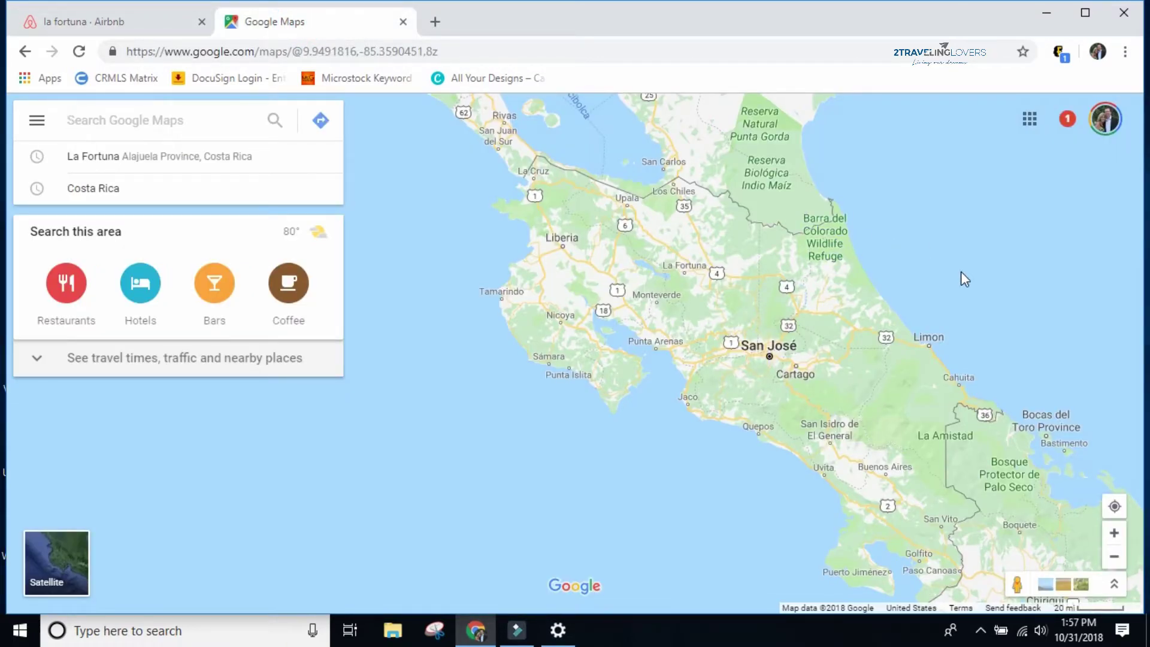
{"action": "left_click_drag", "start_coordinate": [840, 317], "coordinate": [815, 307]}
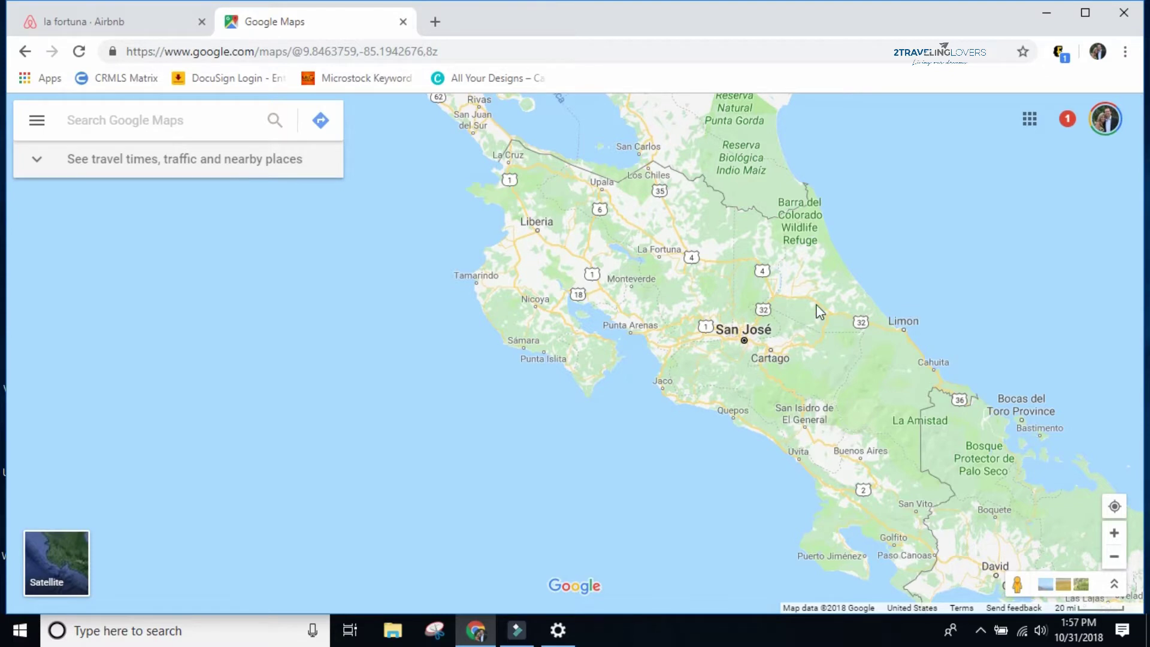
{"action": "left_click_drag", "start_coordinate": [817, 308], "coordinate": [831, 275]}
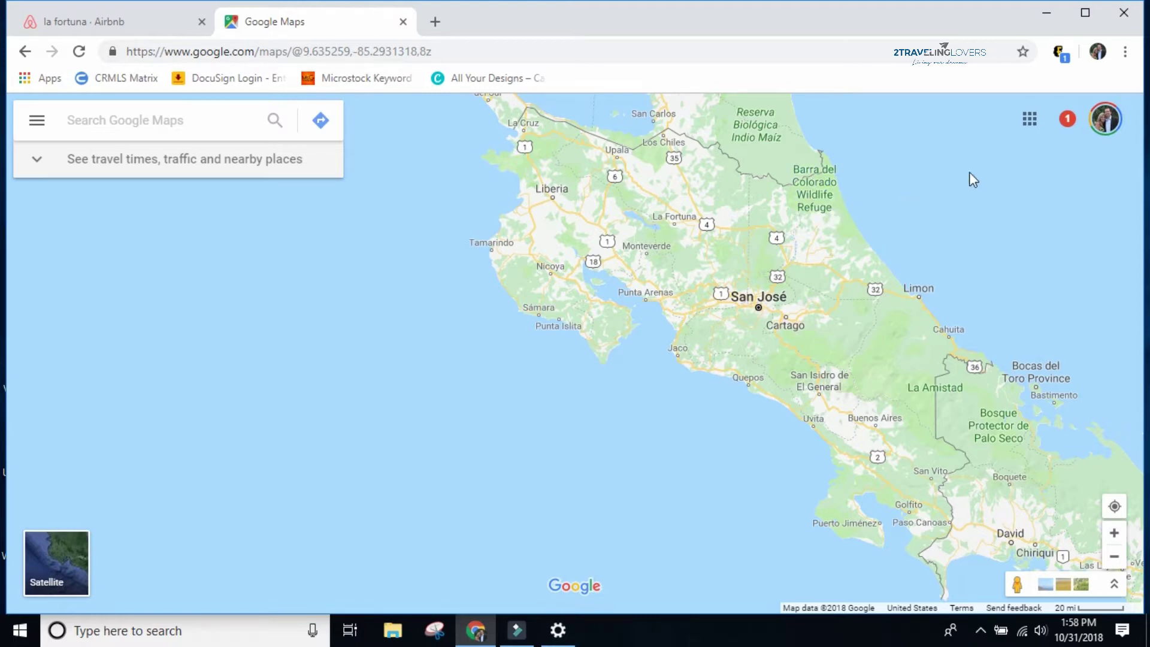
{"action": "scroll", "coordinate": [975, 168], "scroll_direction": "up", "scroll_amount": 1}
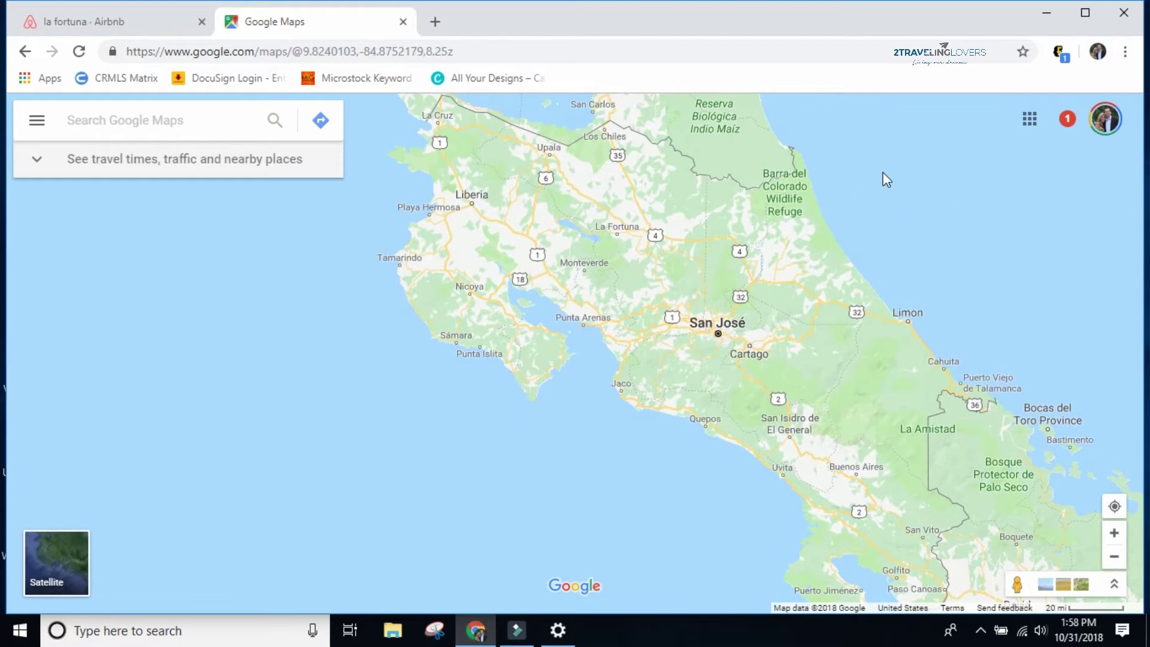
{"action": "left_click_drag", "start_coordinate": [813, 276], "coordinate": [840, 323]}
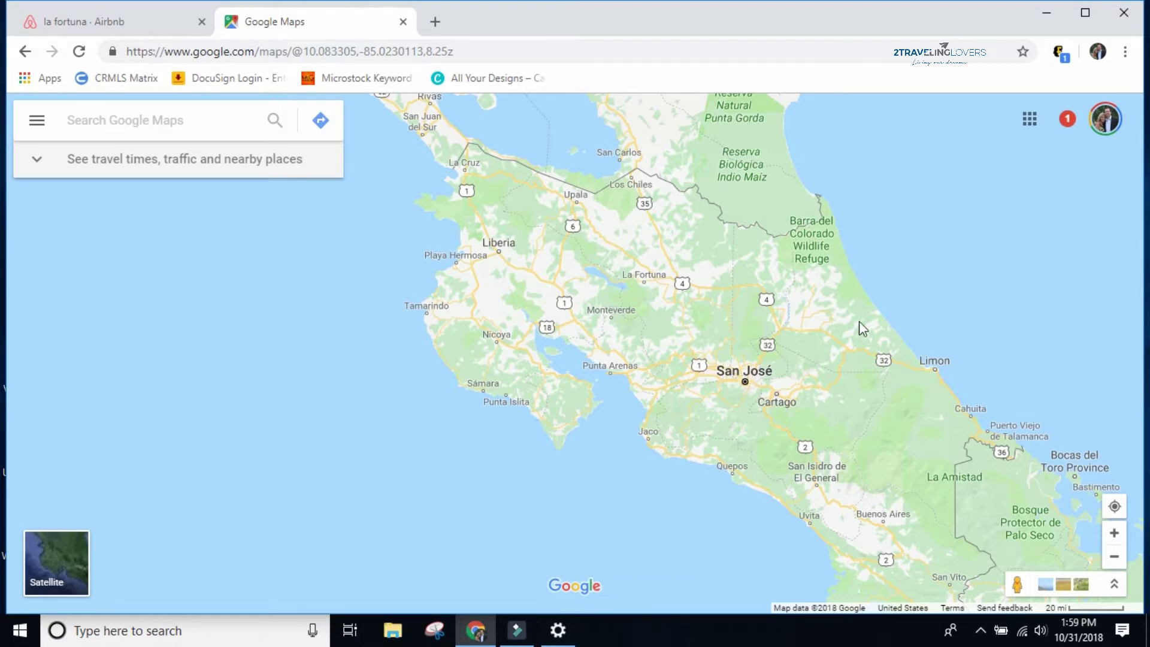
{"action": "left_click_drag", "start_coordinate": [860, 333], "coordinate": [854, 311]}
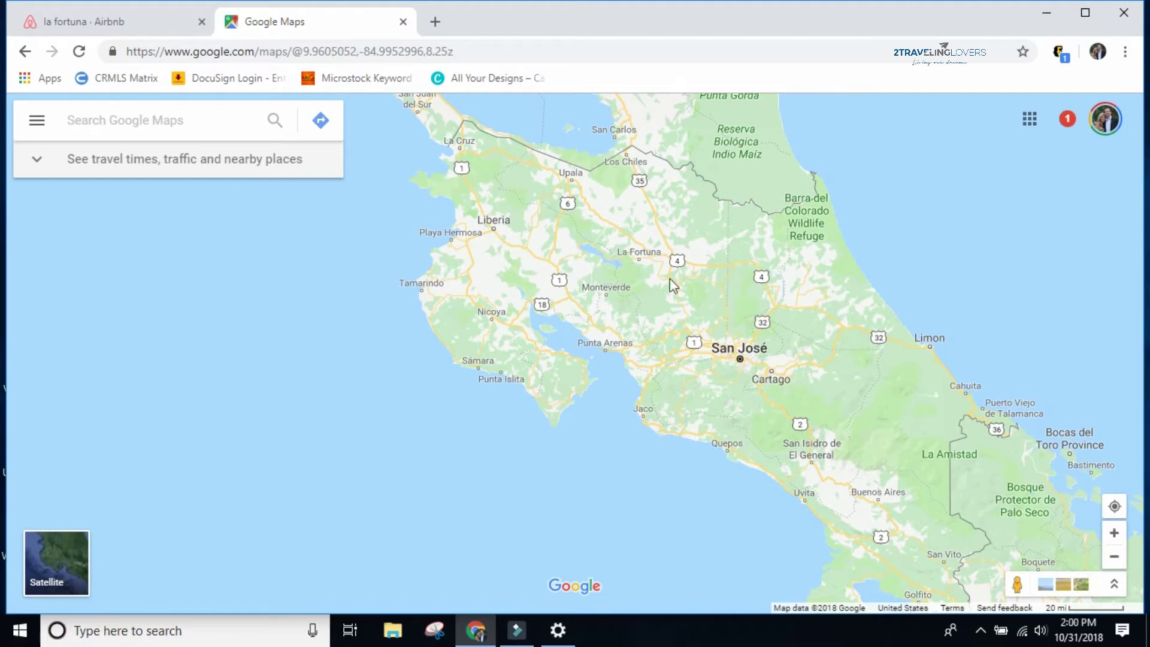
Return to Airbnb and rerun the recent search for homes in La Fortuna, Costa Rica
{"action": "left_click", "coordinate": [90, 21]}
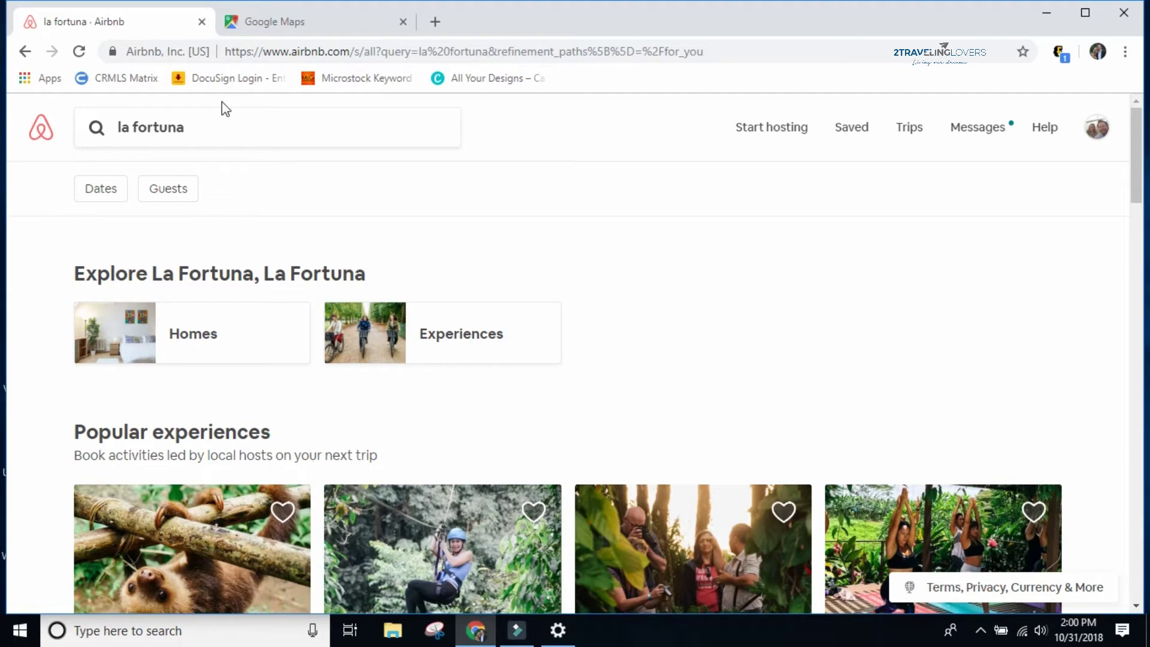
{"action": "left_click", "coordinate": [227, 128]}
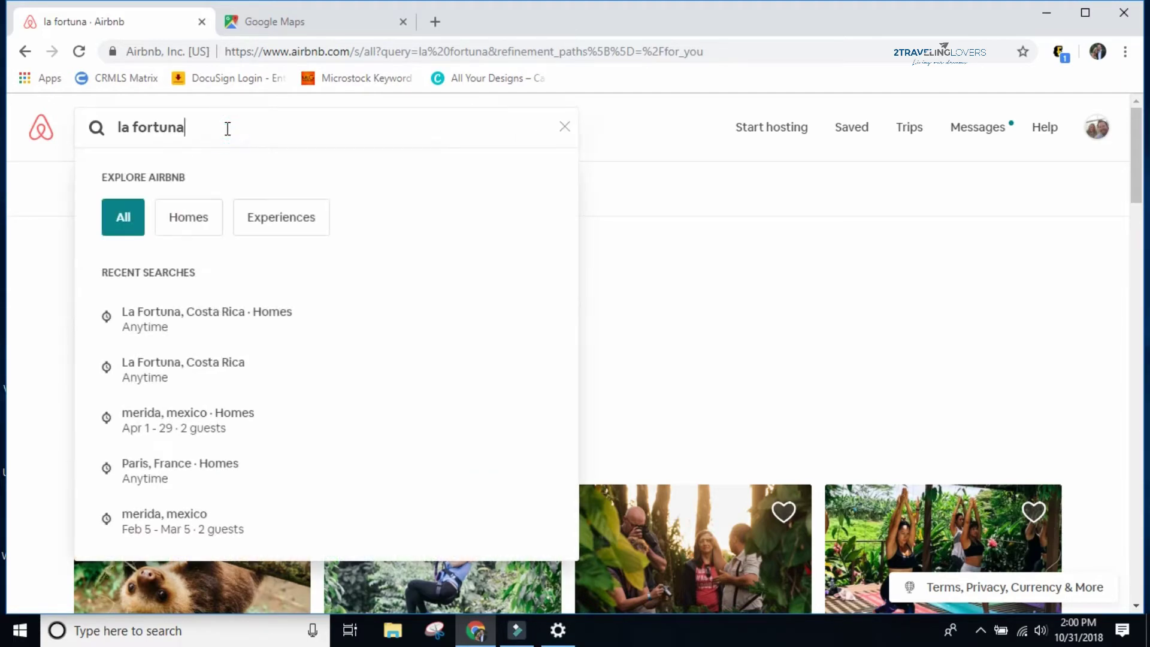
{"action": "key", "text": "Escape"}
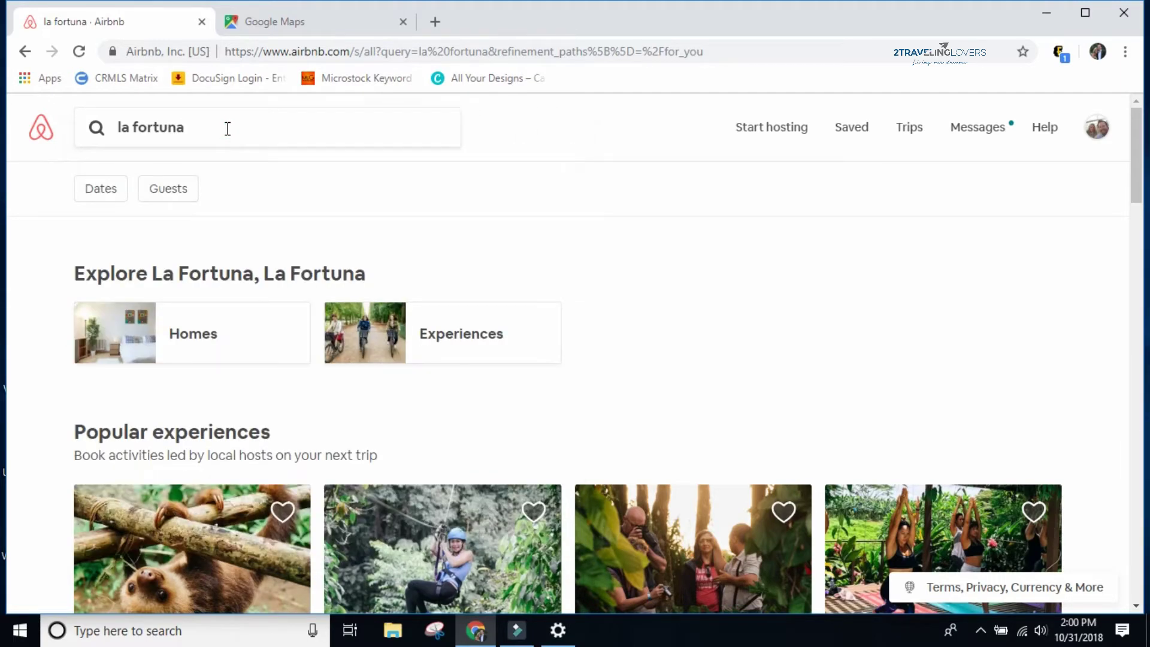
{"action": "left_click", "coordinate": [254, 125]}
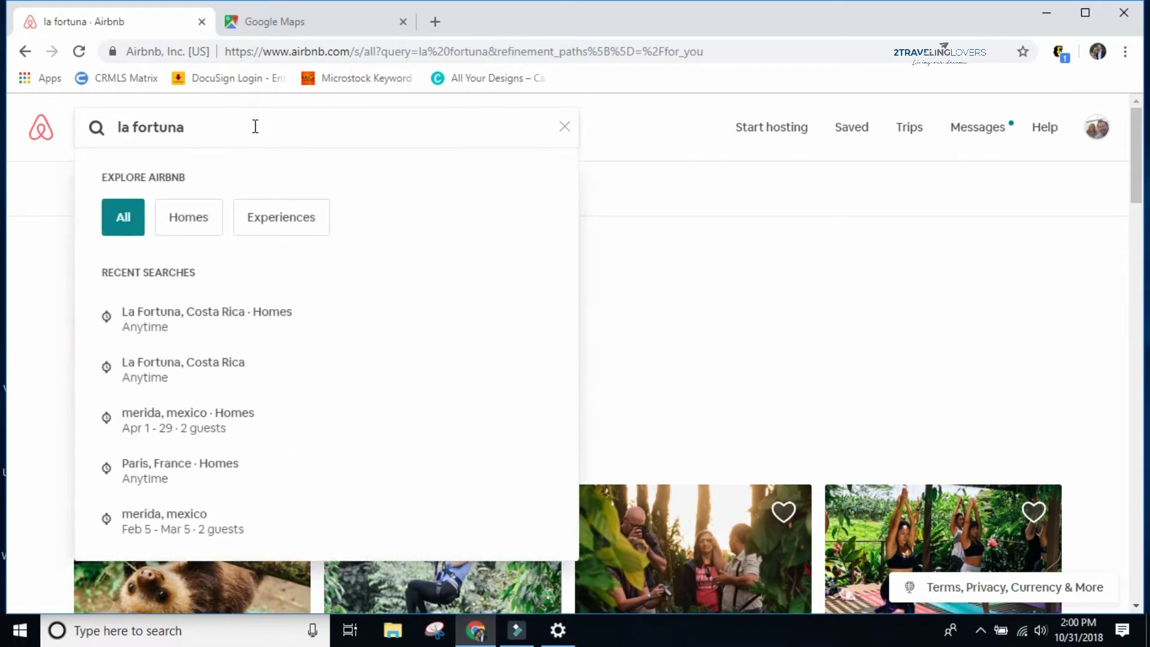
{"action": "left_click", "coordinate": [233, 316]}
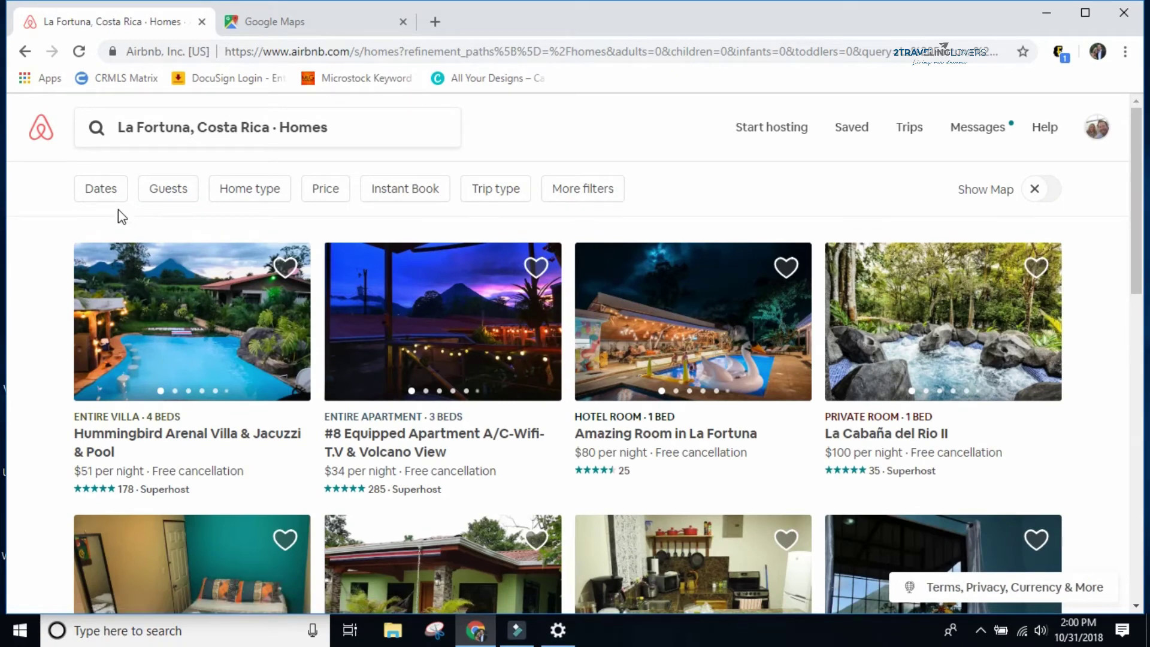
Set the stay dates to November 1–10, 2018 and apply them to the search
{"action": "left_click", "coordinate": [99, 191]}
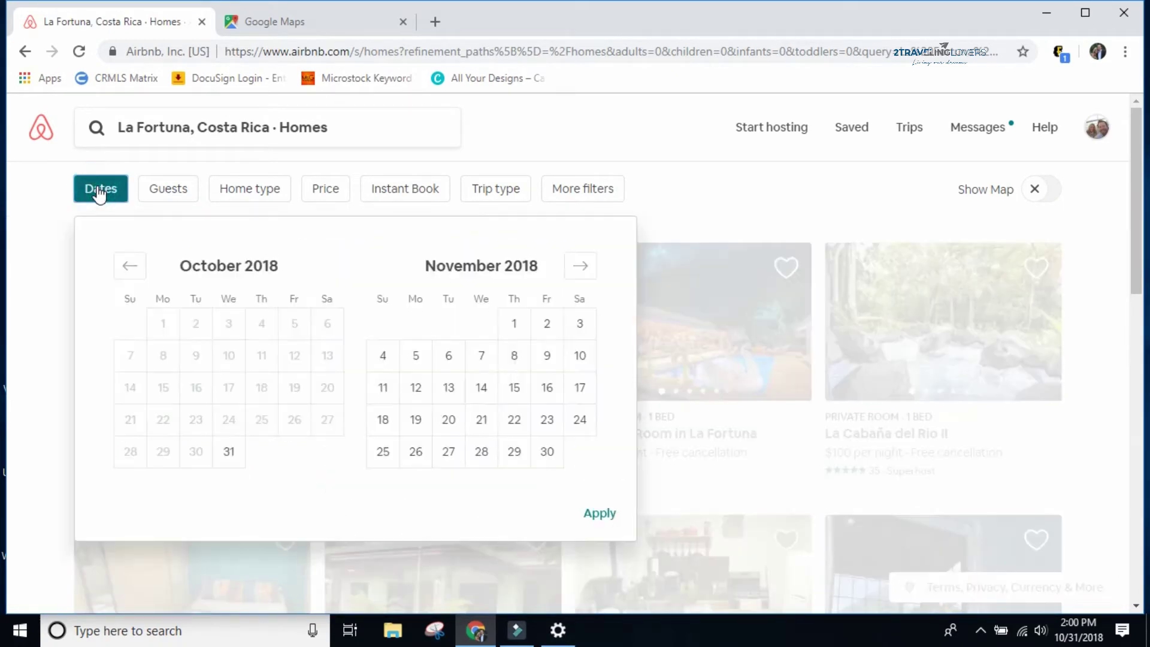
{"action": "left_click", "coordinate": [511, 323]}
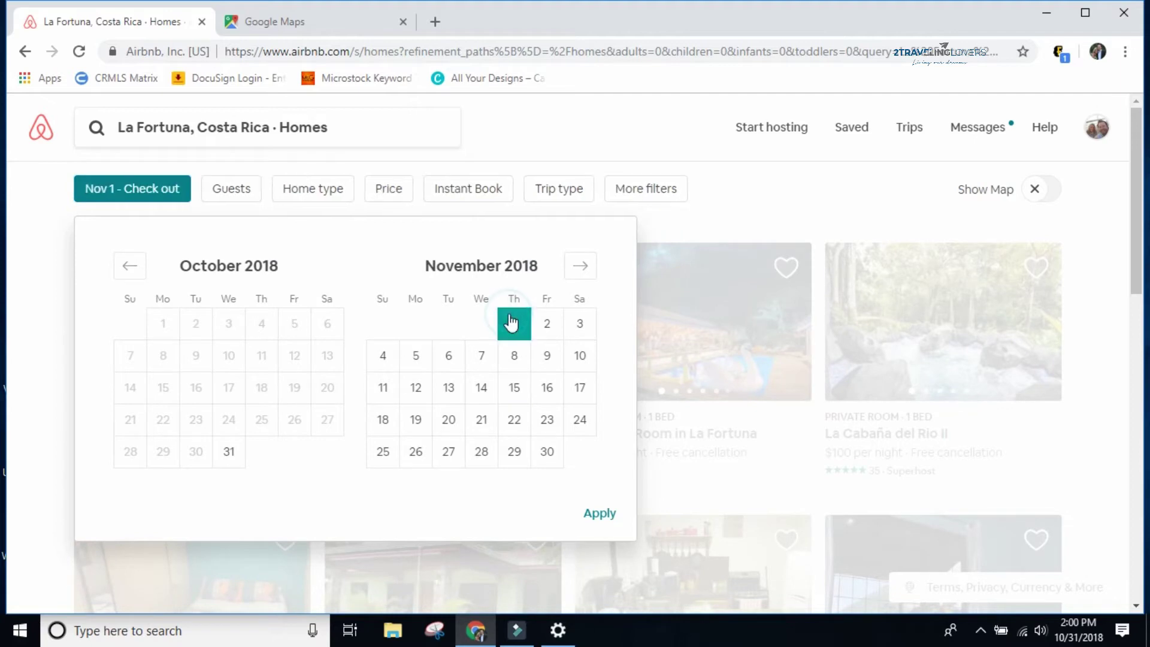
{"action": "left_click", "coordinate": [579, 358]}
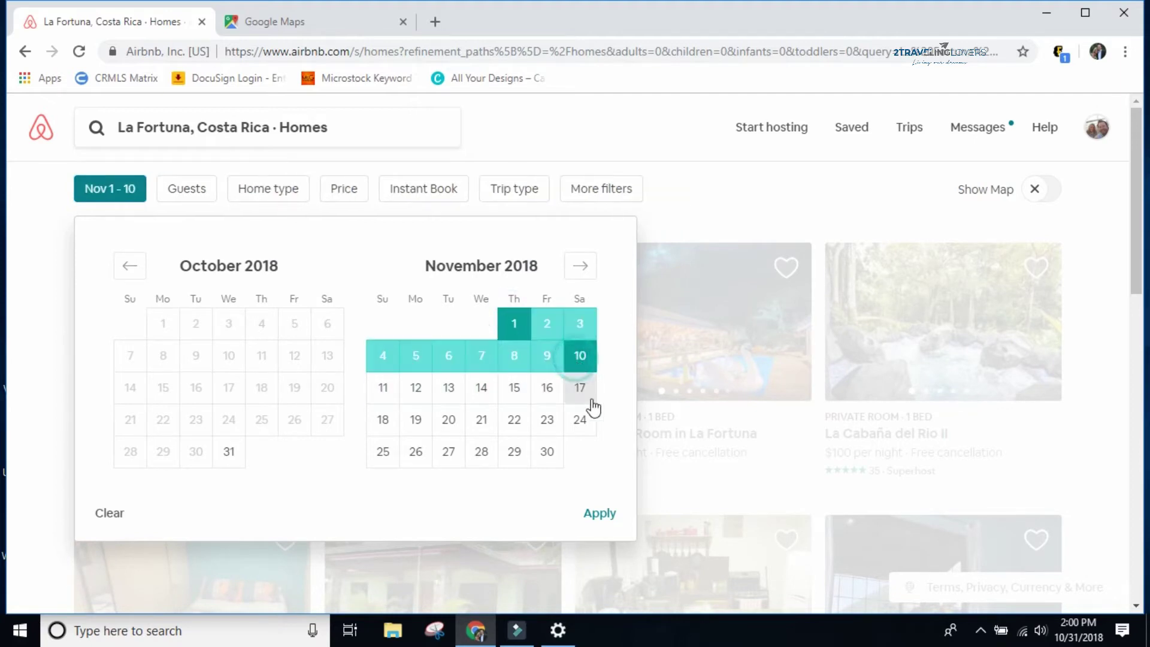
{"action": "left_click", "coordinate": [603, 514]}
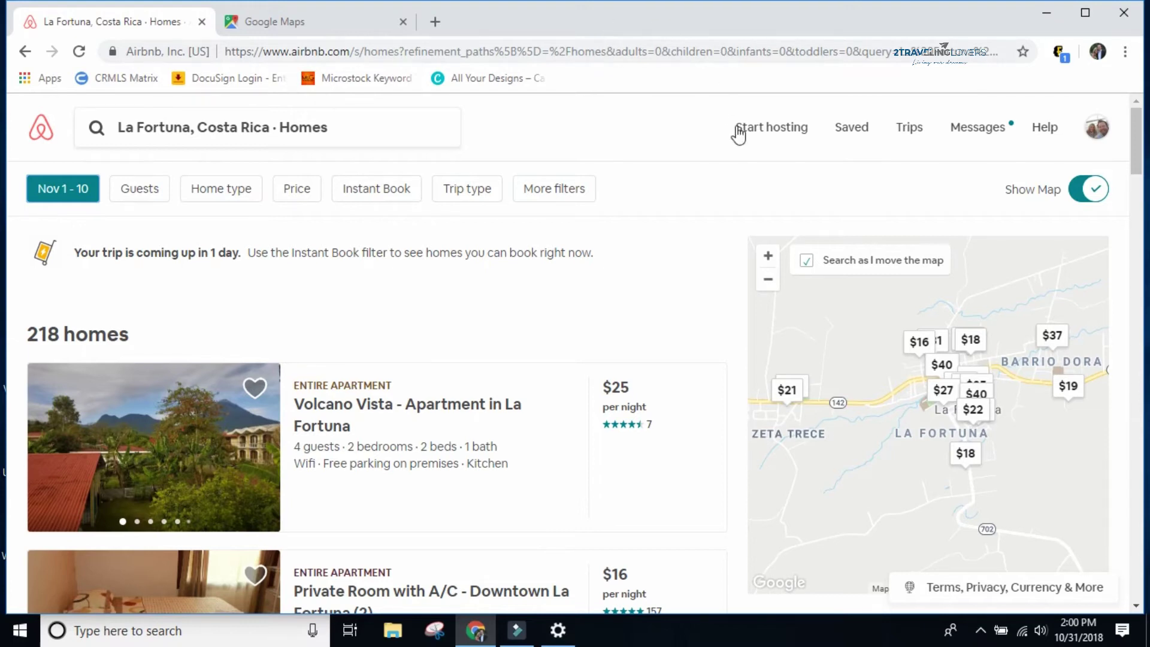
Set the guest filter to 3 adults and apply it to the home results
{"action": "left_click", "coordinate": [138, 197]}
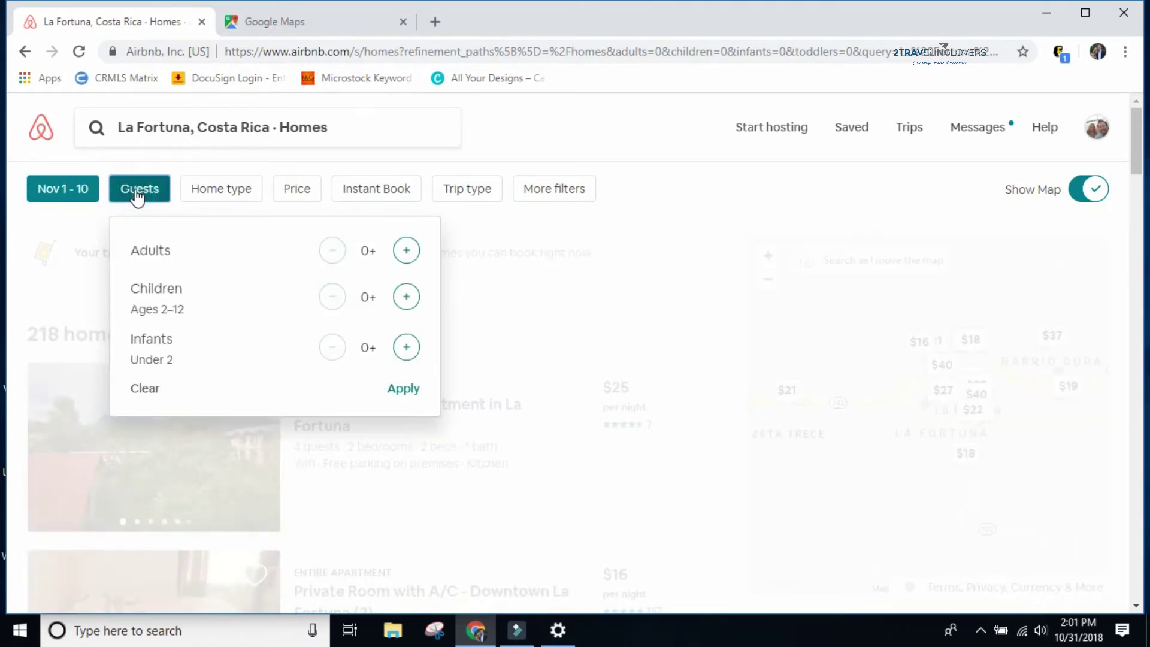
{"action": "left_click", "coordinate": [406, 251]}
{"action": "left_click", "coordinate": [407, 251]}
{"action": "left_click", "coordinate": [406, 250]}
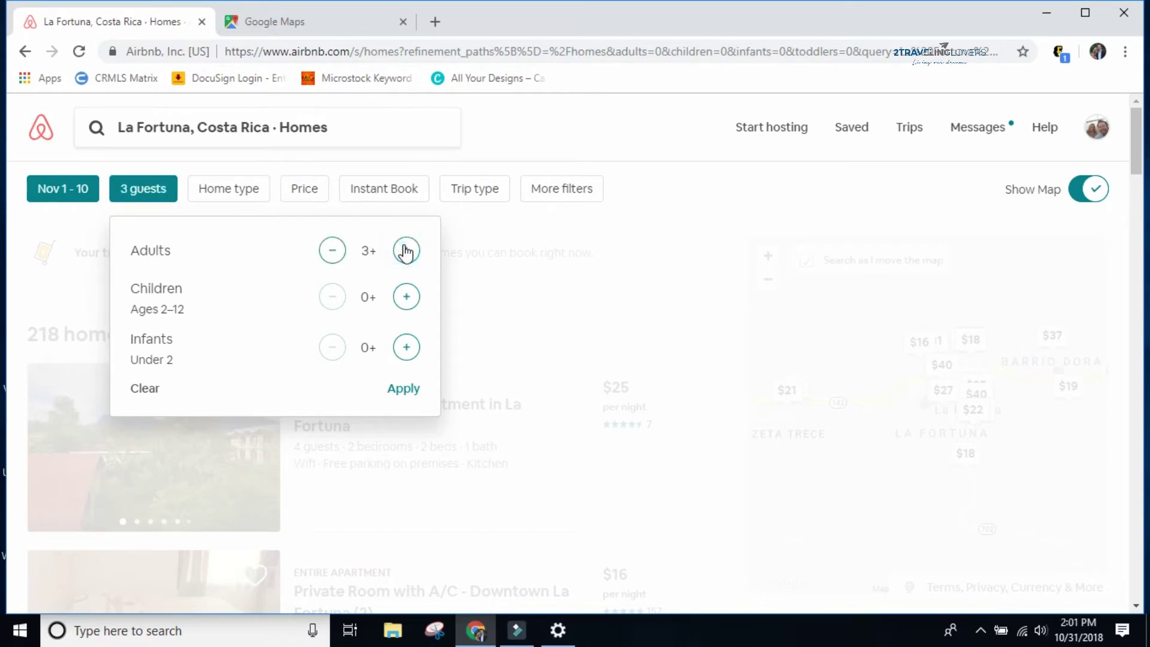
{"action": "left_click", "coordinate": [519, 290]}
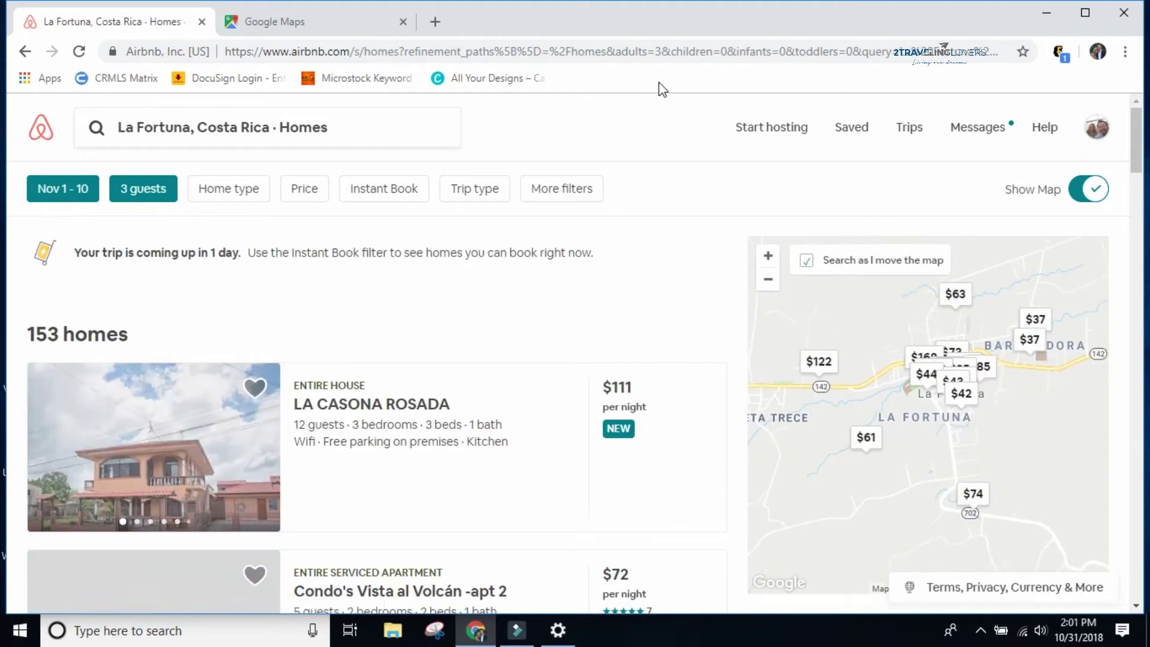
Limit the results to entire places with a nightly price range of $10 to $33
{"action": "left_click", "coordinate": [218, 196]}
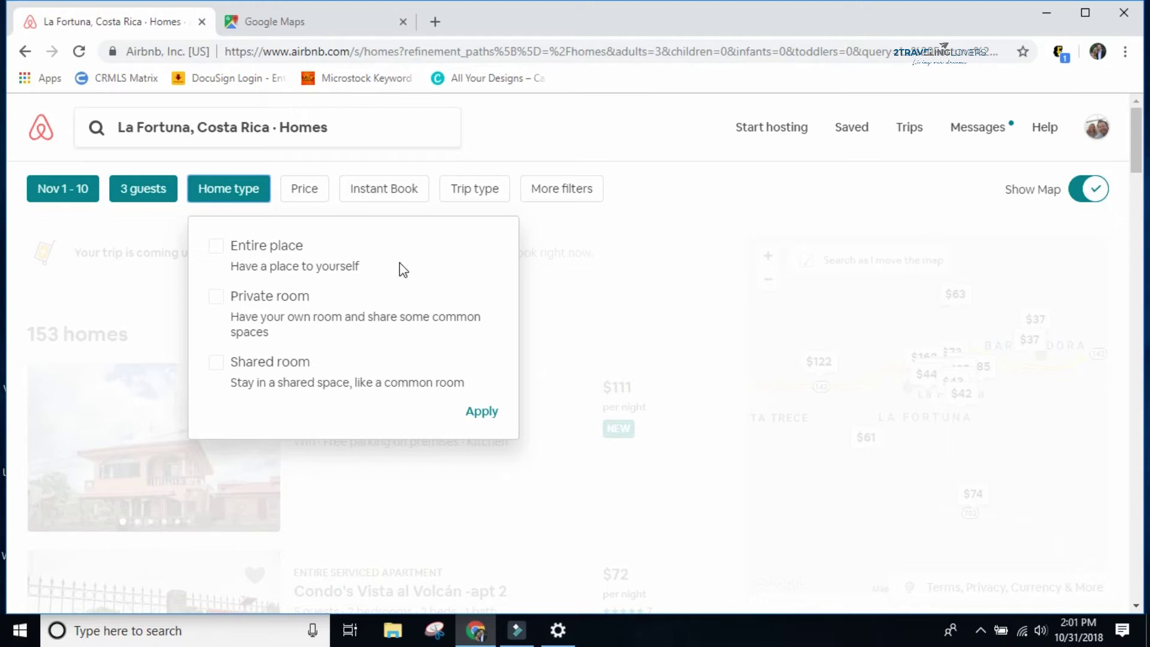
{"action": "left_click", "coordinate": [217, 248]}
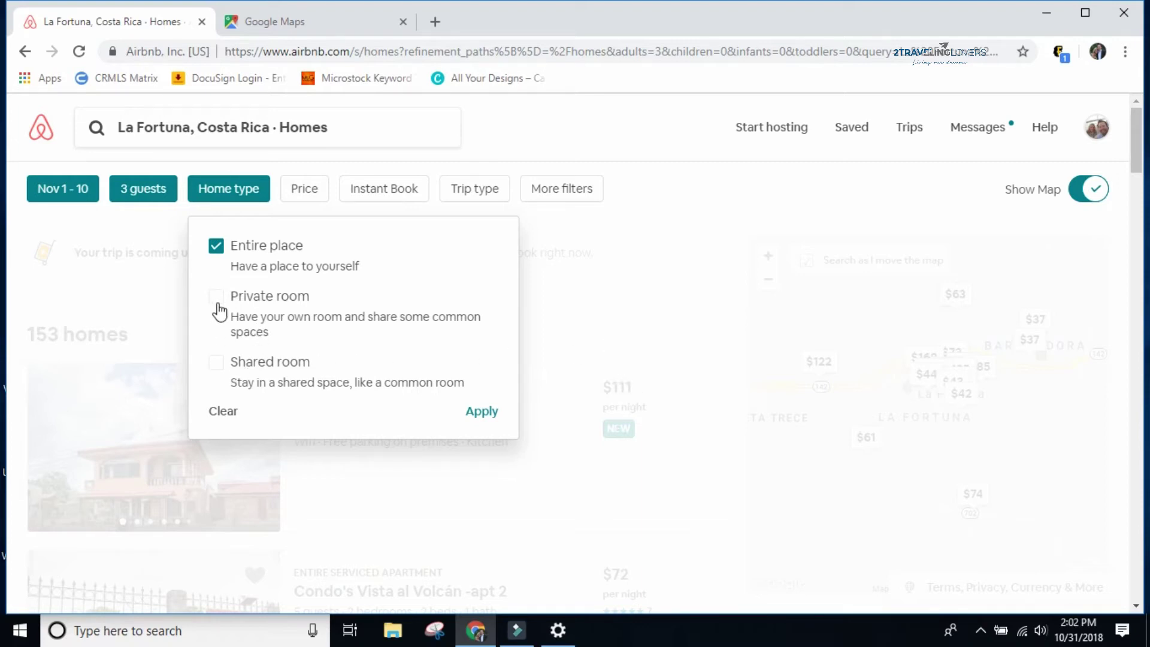
{"action": "left_click", "coordinate": [297, 193]}
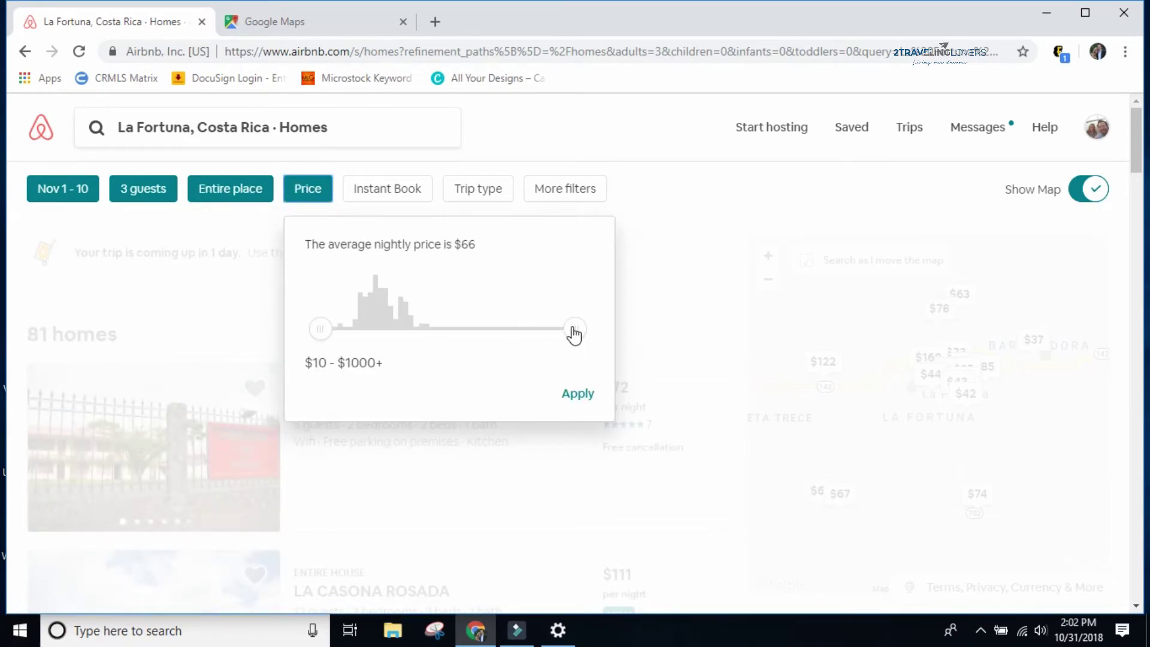
{"action": "left_click_drag", "start_coordinate": [572, 329], "coordinate": [362, 326]}
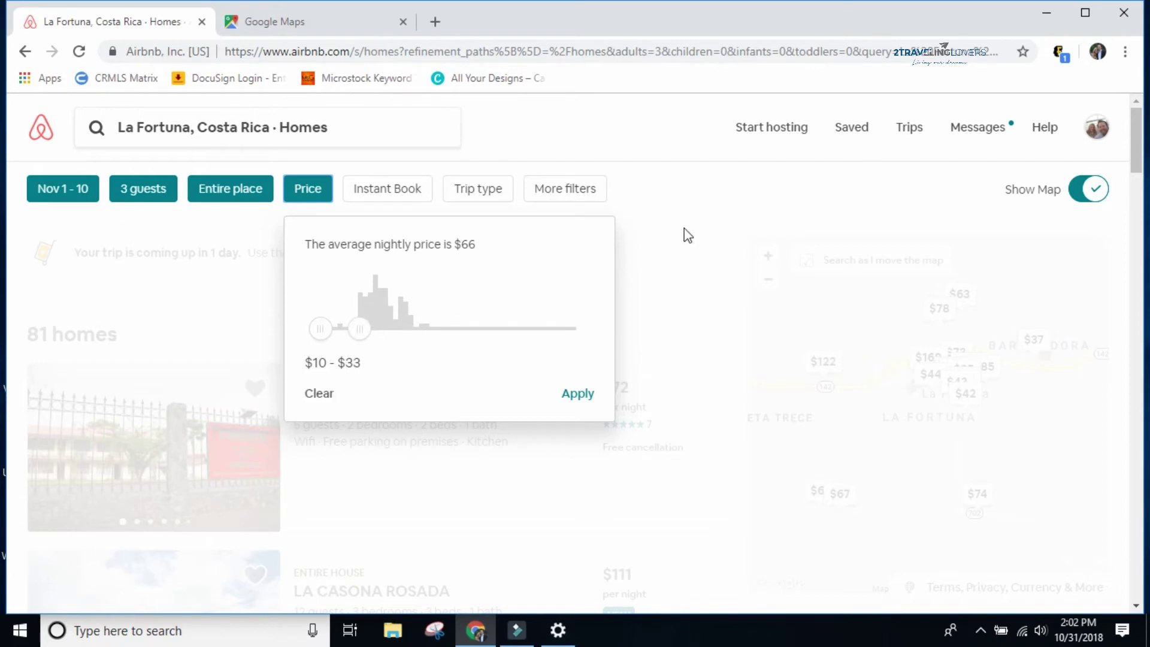
{"action": "left_click", "coordinate": [469, 191]}
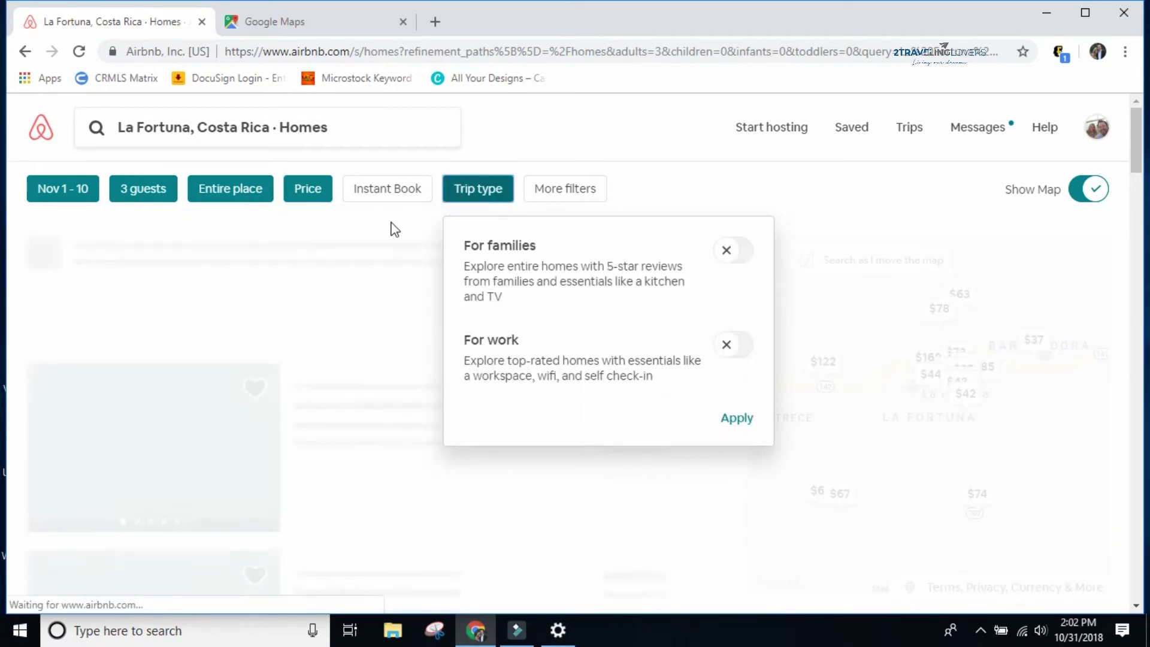
Expand the full amenities list in the additional filters and require Wifi and Kitchen
{"action": "left_click", "coordinate": [579, 196]}
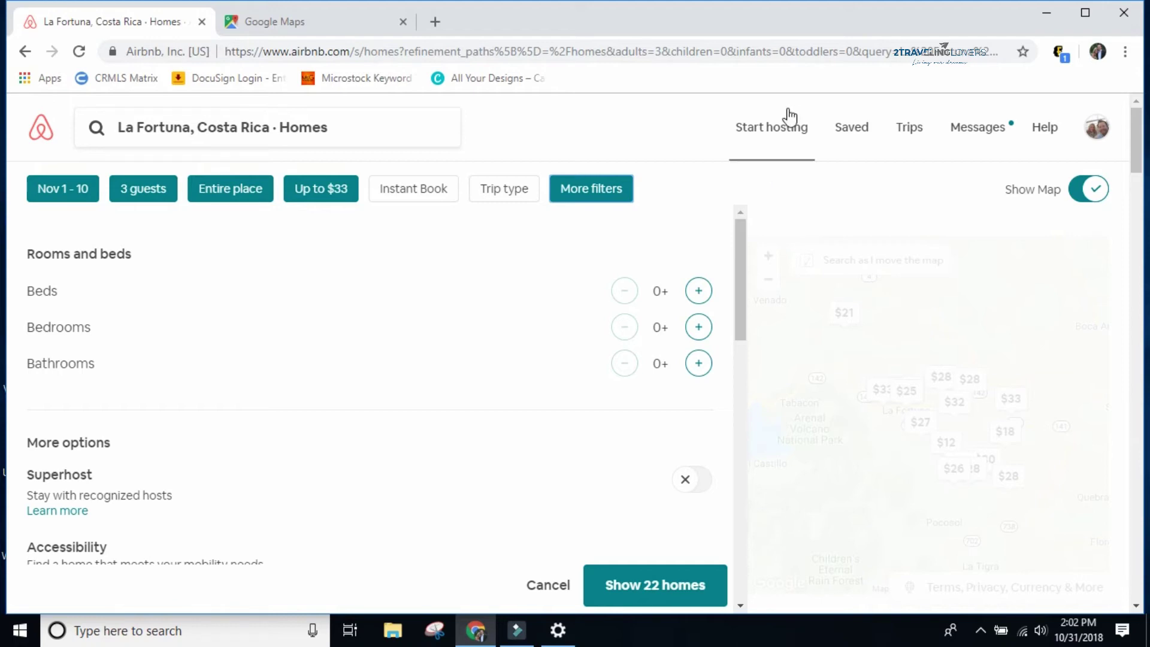
{"action": "scroll", "coordinate": [454, 384], "scroll_direction": "down", "scroll_amount": 3}
{"action": "scroll", "coordinate": [453, 384], "scroll_direction": "up", "scroll_amount": 3}
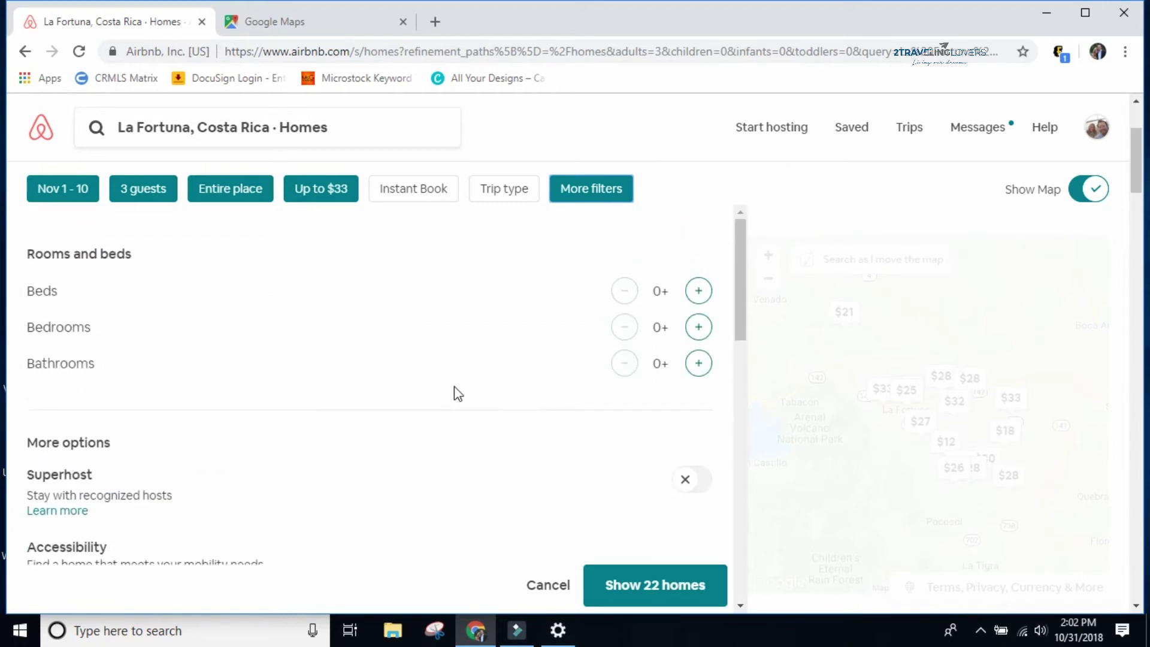
{"action": "left_click_drag", "start_coordinate": [738, 240], "coordinate": [752, 289]}
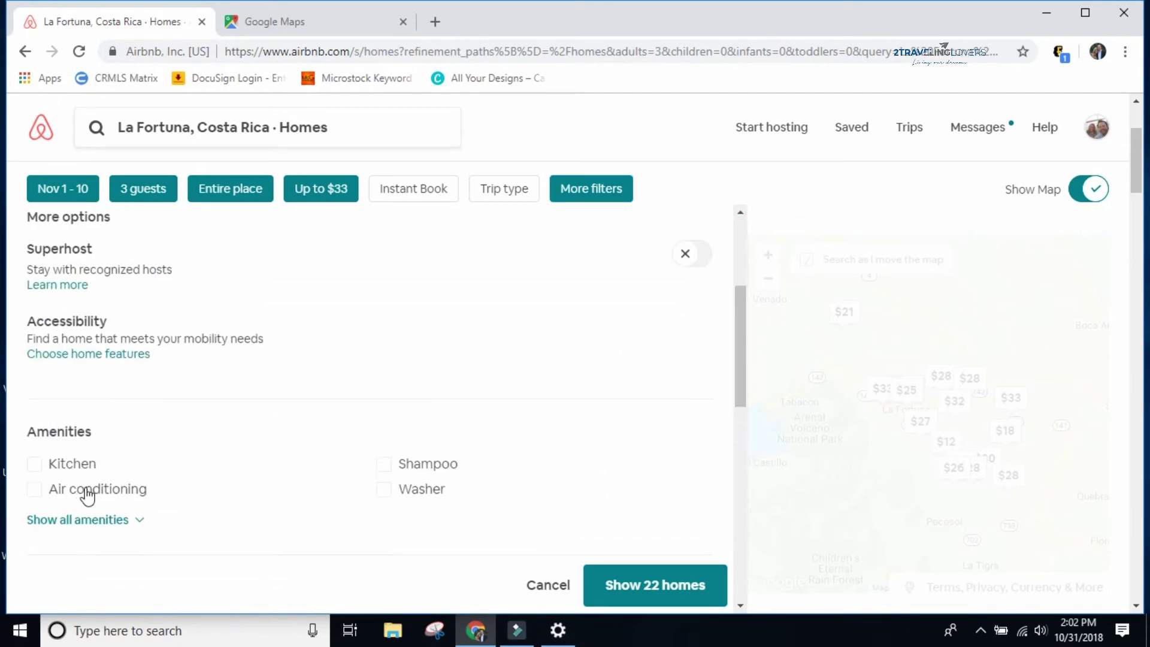
{"action": "left_click", "coordinate": [104, 523]}
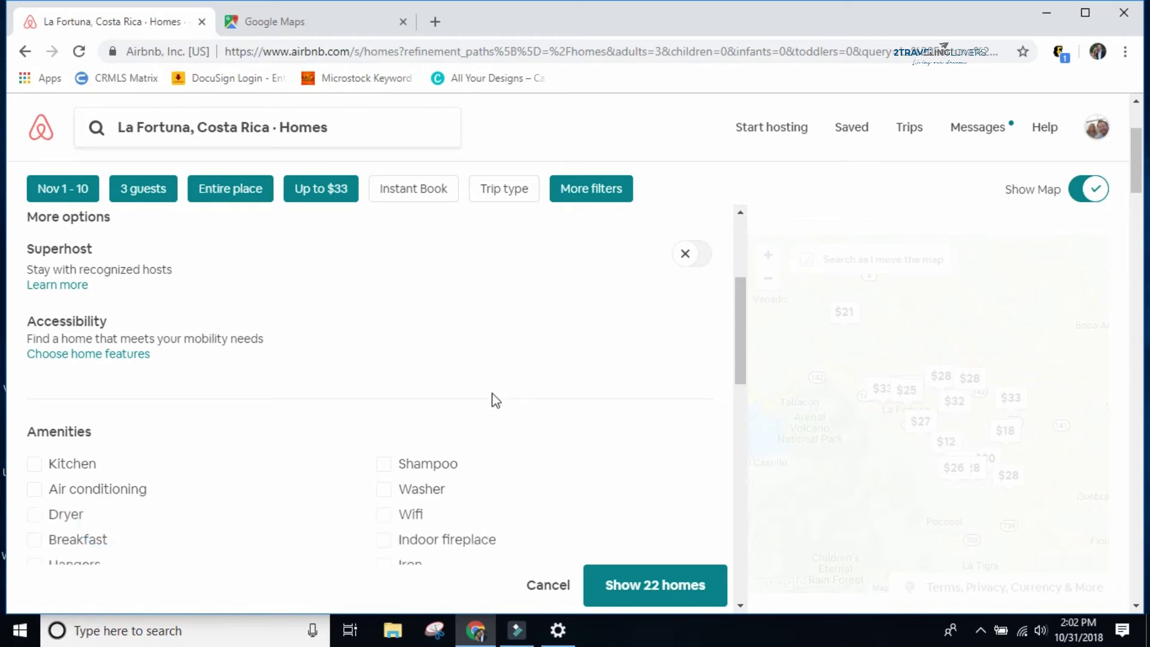
{"action": "scroll", "coordinate": [329, 396], "scroll_direction": "down", "scroll_amount": 3}
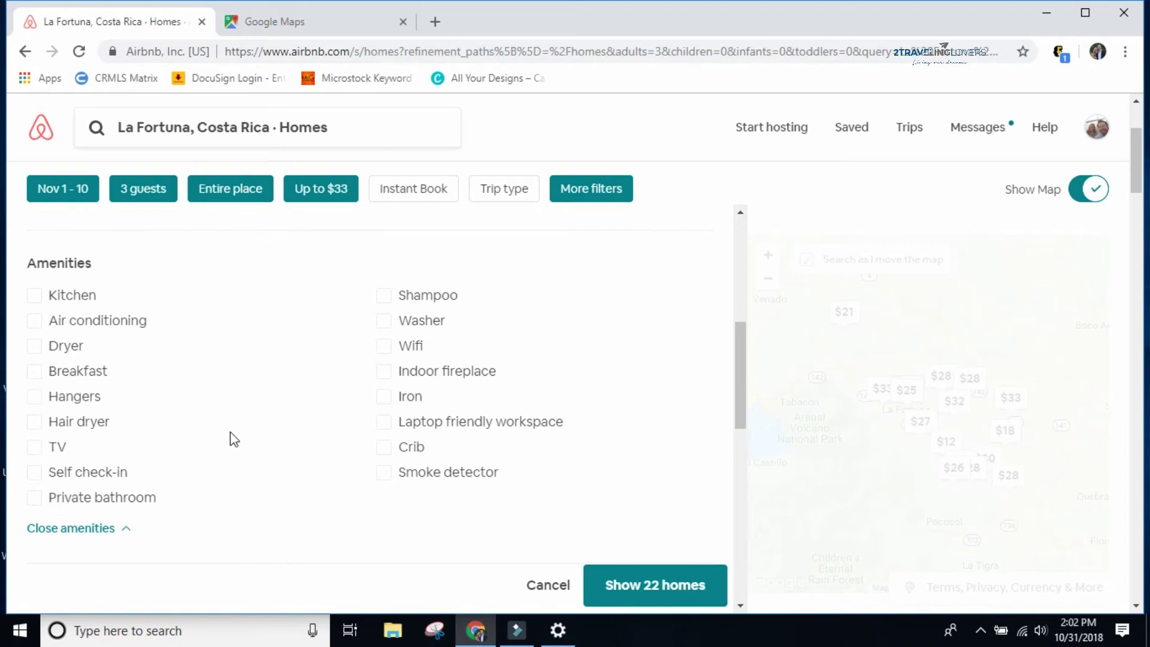
{"action": "left_click", "coordinate": [384, 347]}
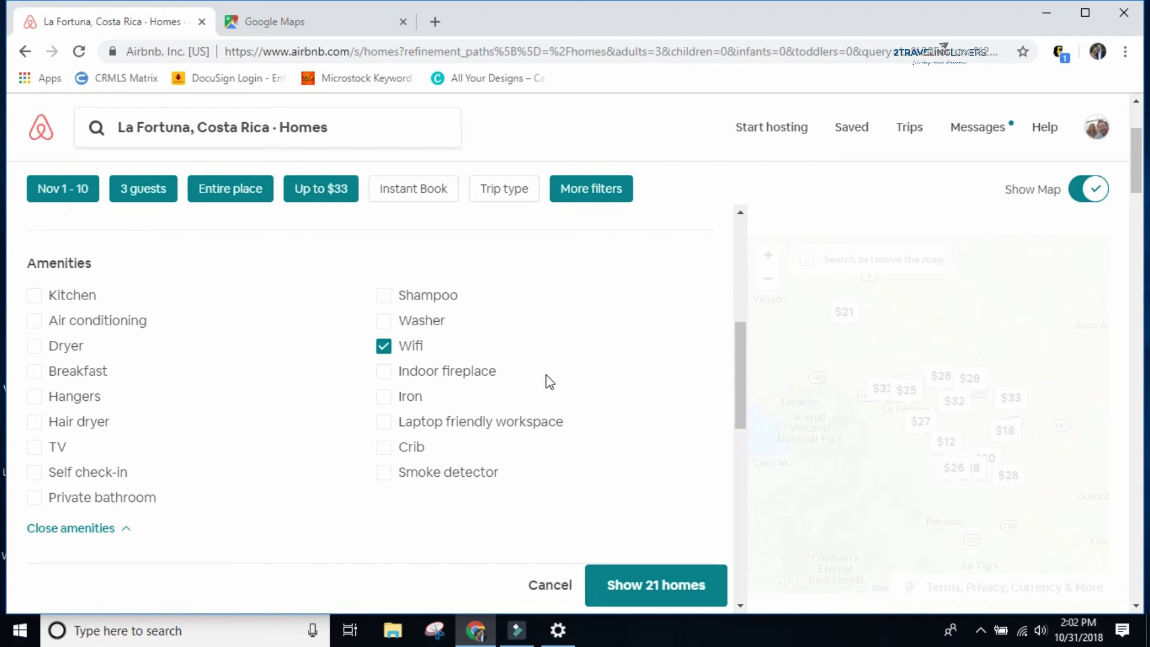
{"action": "left_click", "coordinate": [38, 296]}
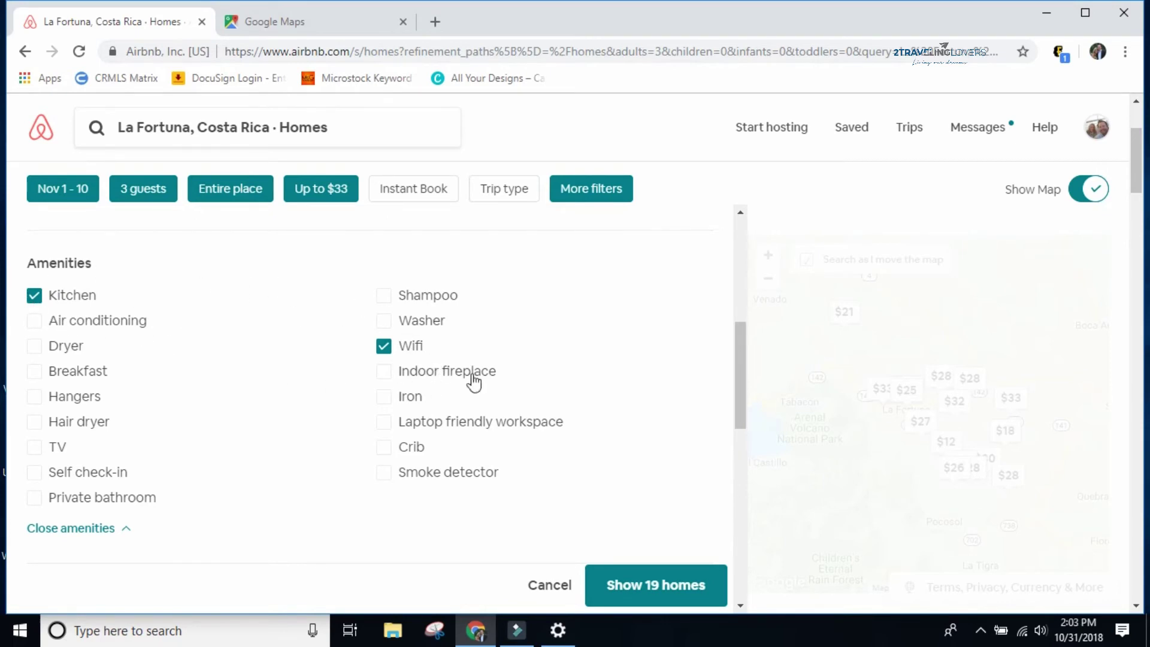
Review the remaining filters for facilities, property type, unique homes, house rules and host language, then return to the amenities
{"action": "scroll", "coordinate": [637, 287], "scroll_direction": "down", "scroll_amount": 4}
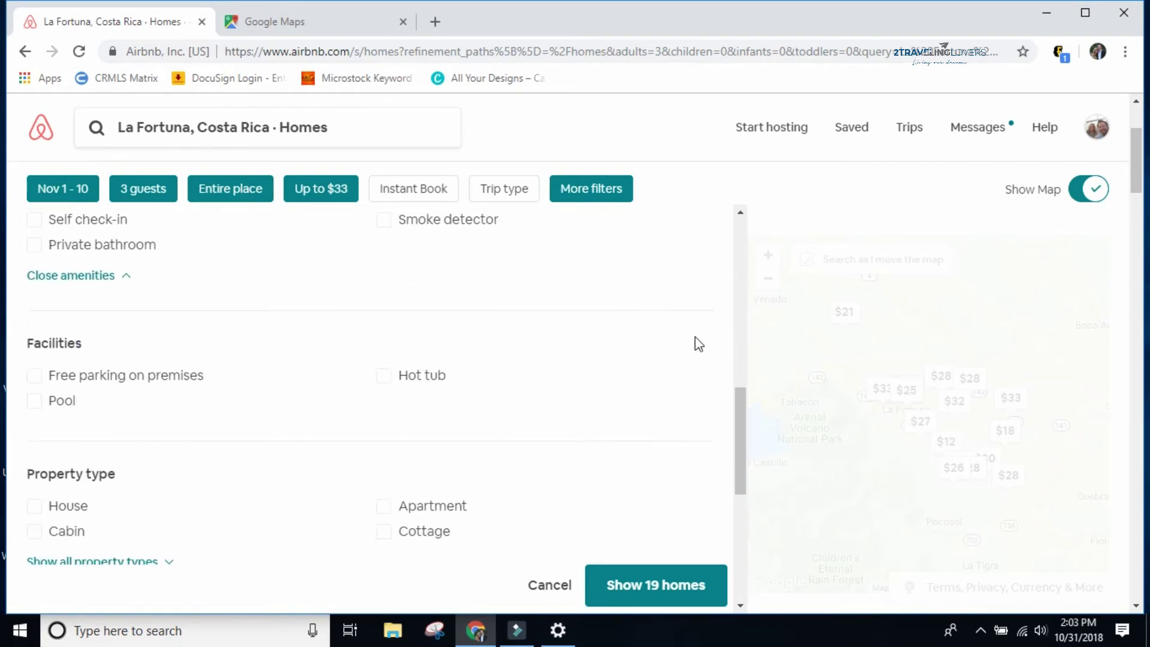
{"action": "scroll", "coordinate": [686, 345], "scroll_direction": "down", "scroll_amount": 3}
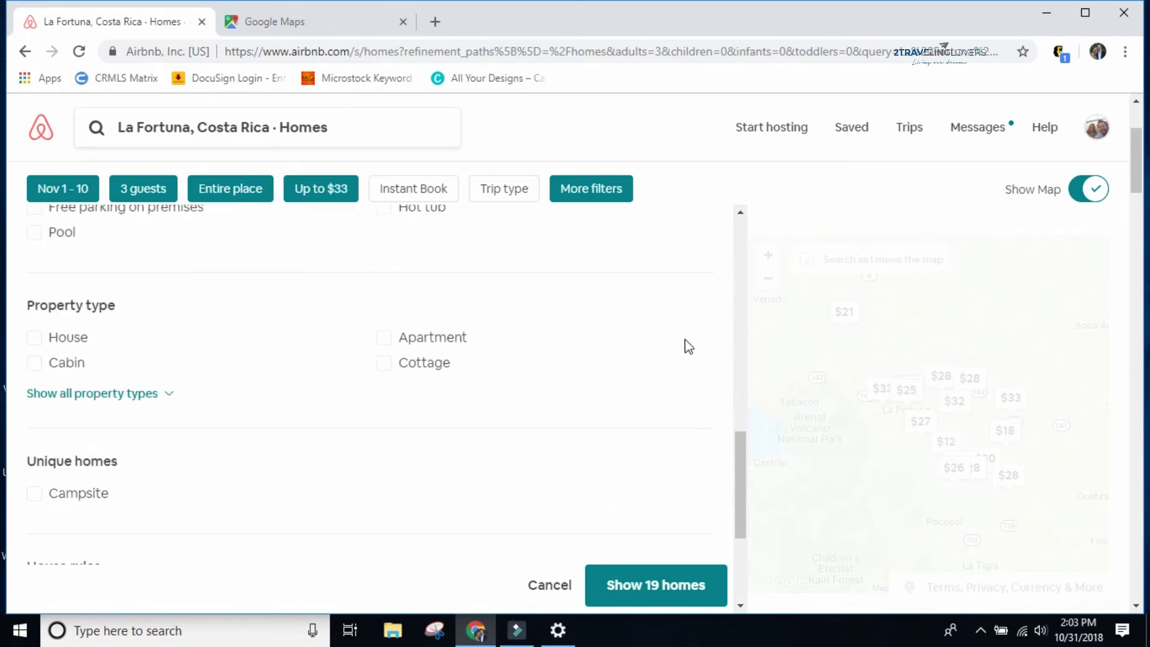
{"action": "scroll", "coordinate": [689, 347], "scroll_direction": "down", "scroll_amount": 3}
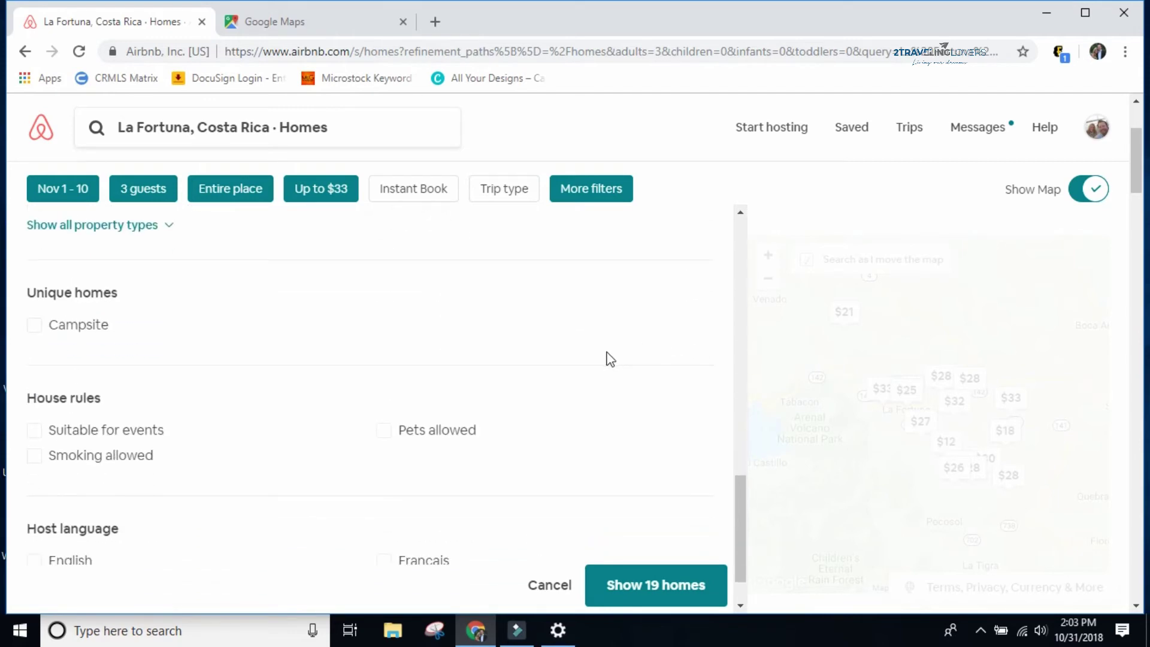
{"action": "scroll", "coordinate": [611, 353], "scroll_direction": "down", "scroll_amount": 1}
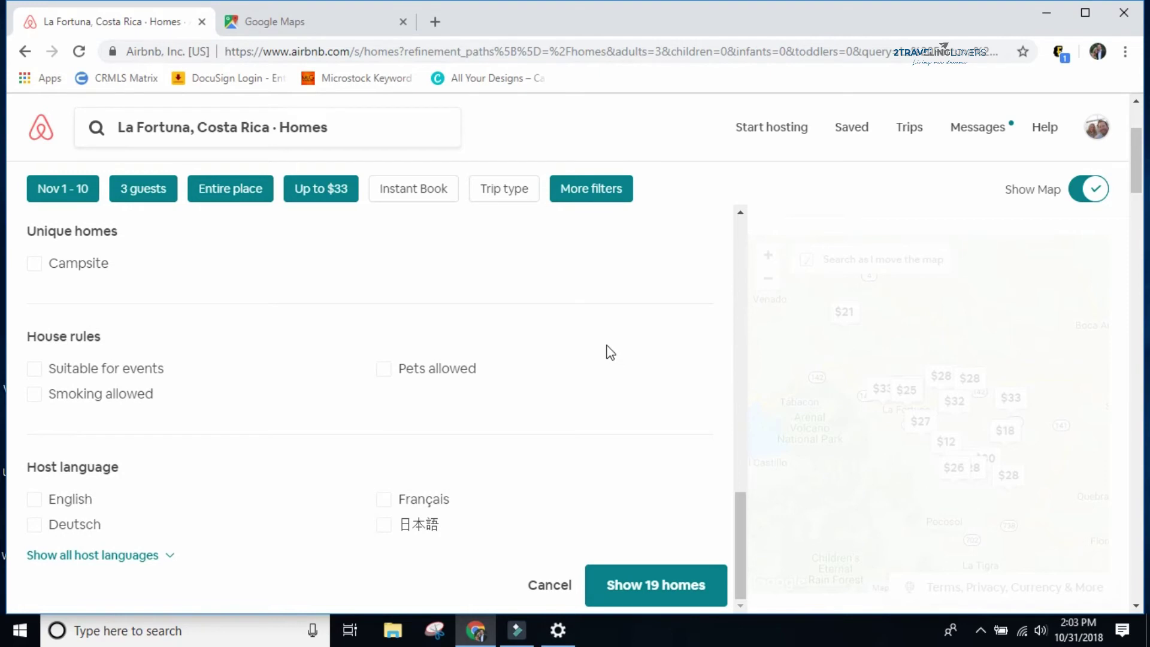
{"action": "scroll", "coordinate": [611, 354], "scroll_direction": "up", "scroll_amount": 4}
{"action": "scroll", "coordinate": [608, 355], "scroll_direction": "up", "scroll_amount": 7}
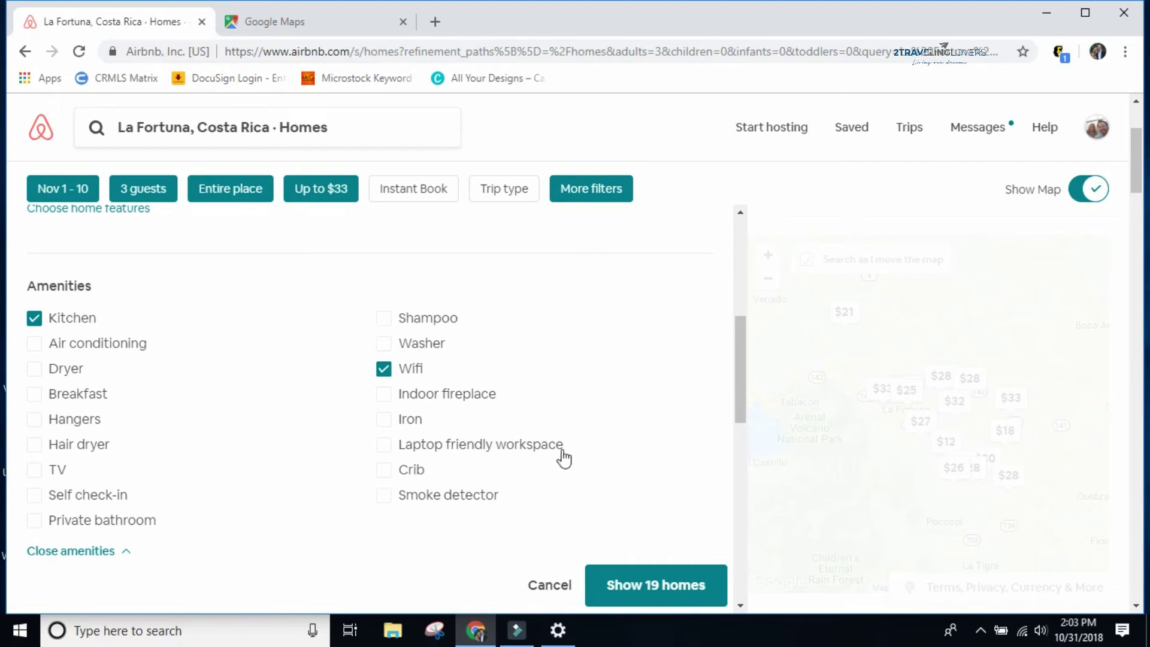
Apply the Kitchen and Wifi filters to the home results and look over the first listings
{"action": "left_click_drag", "start_coordinate": [740, 375], "coordinate": [738, 252]}
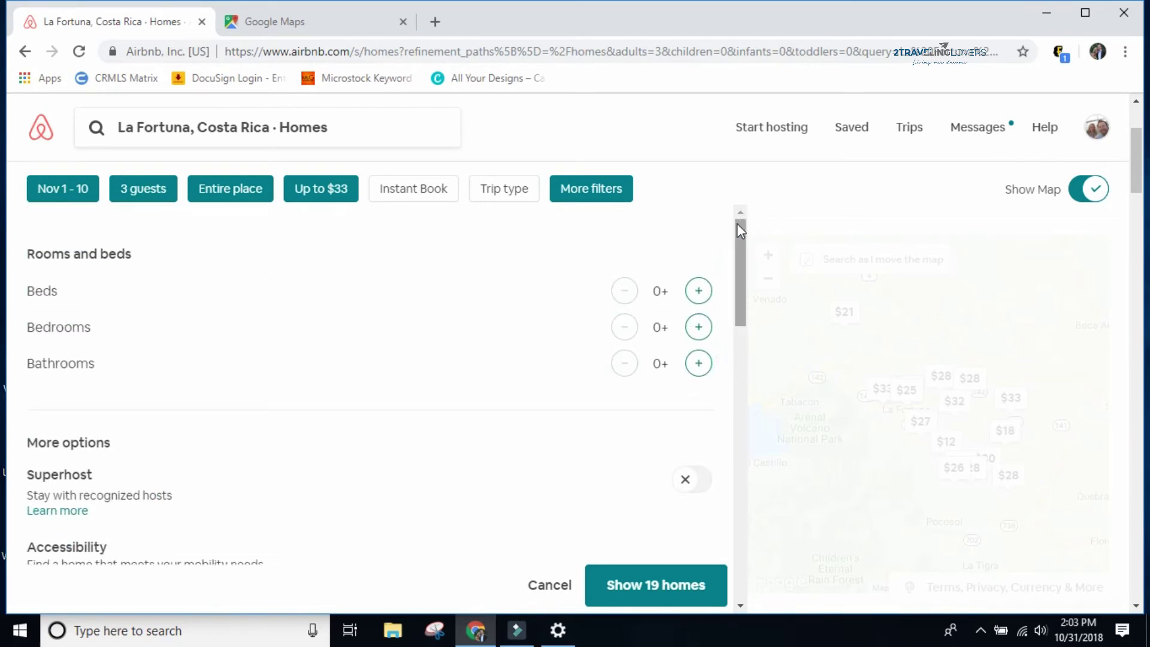
{"action": "left_click", "coordinate": [659, 586]}
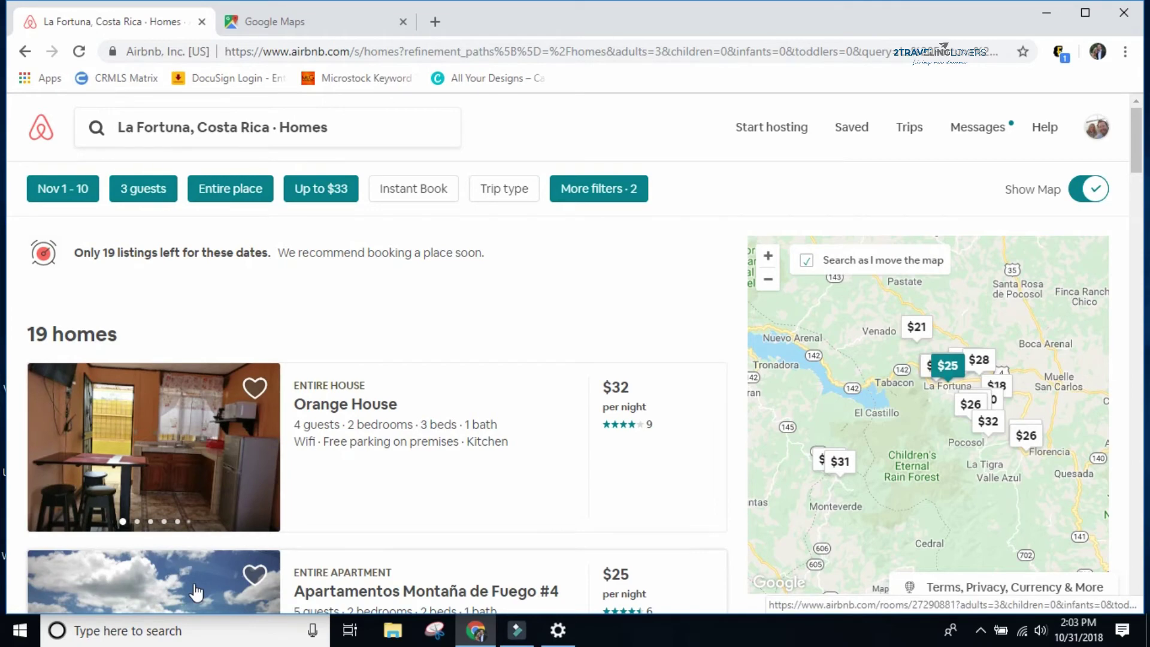
{"action": "scroll", "coordinate": [196, 592], "scroll_direction": "down", "scroll_amount": 3}
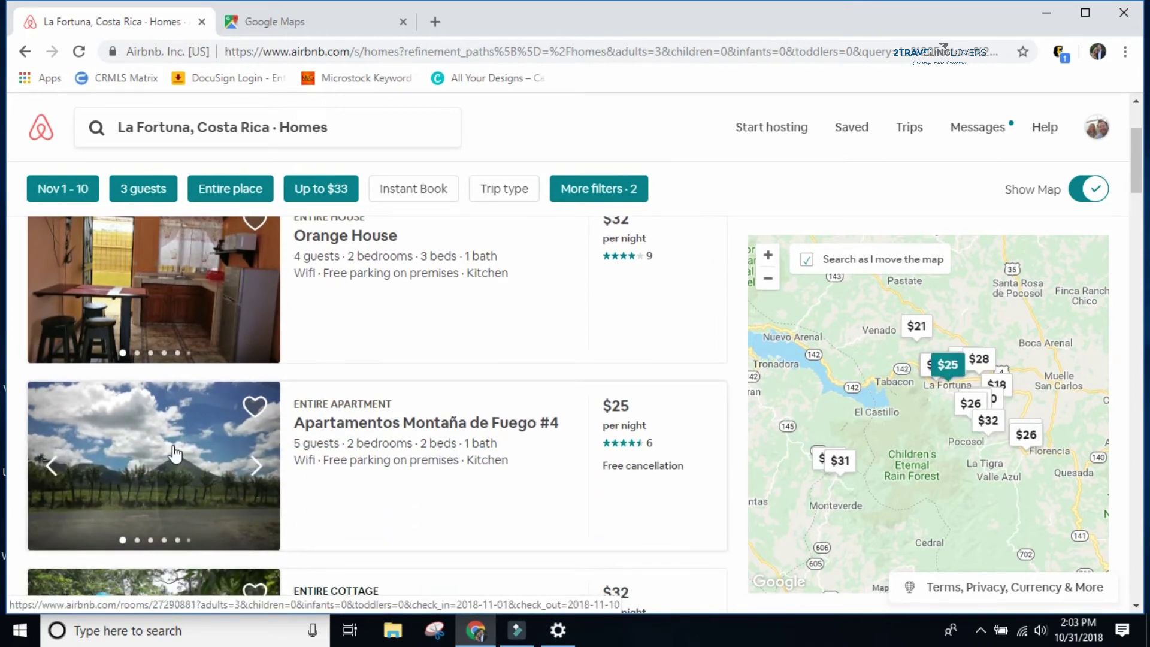
{"action": "scroll", "coordinate": [264, 469], "scroll_direction": "up", "scroll_amount": 3}
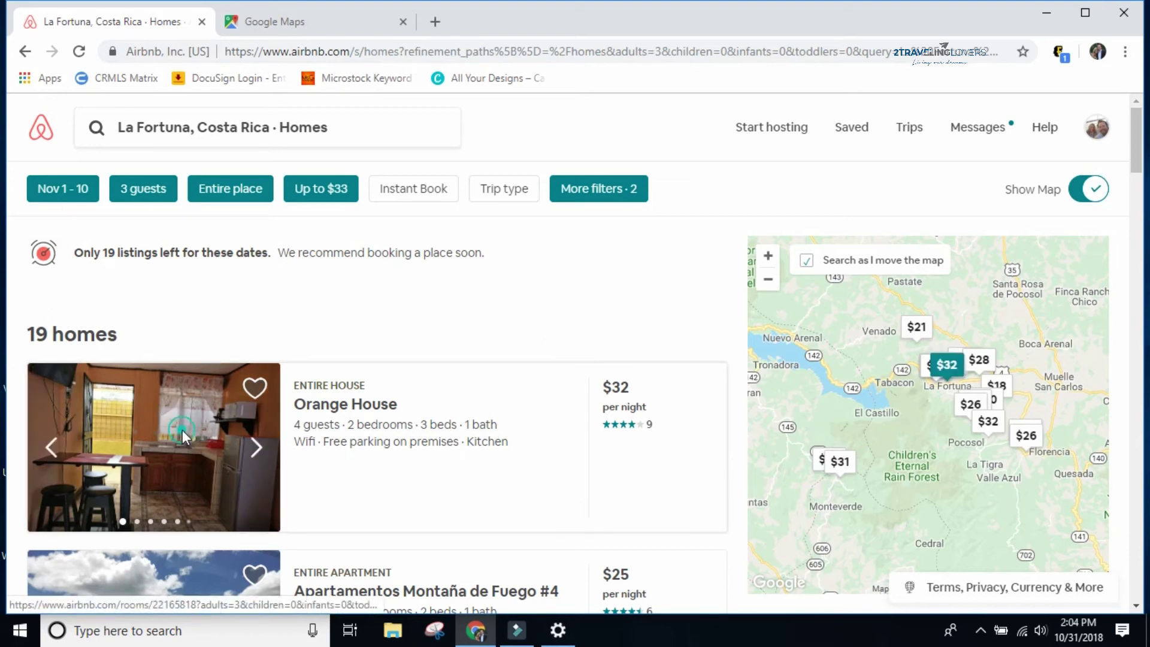
Open the Orange House listing and examine its overview and price breakdown for the selected dates
{"action": "left_click", "coordinate": [182, 429]}
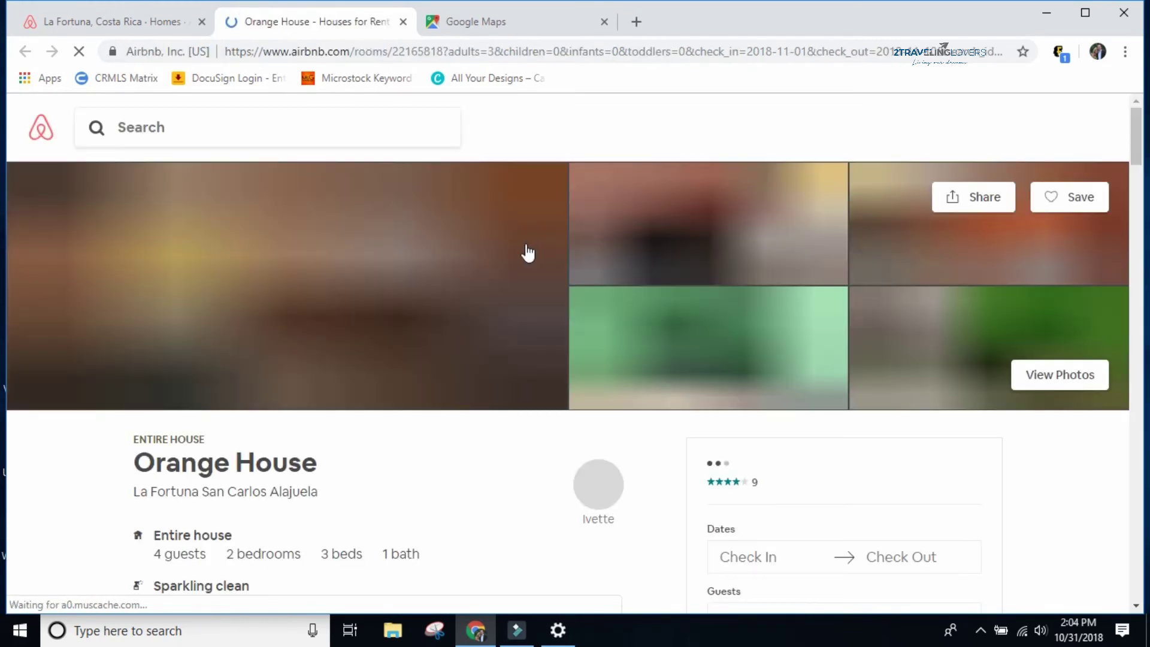
{"action": "scroll", "coordinate": [358, 365], "scroll_direction": "down", "scroll_amount": 2}
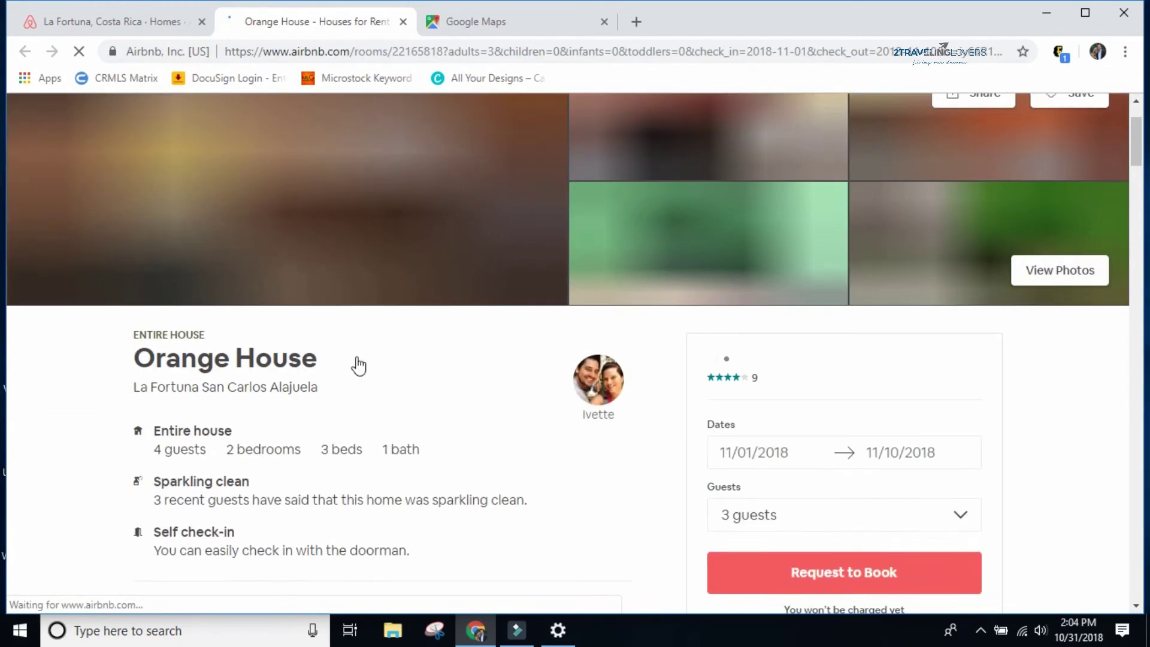
{"action": "scroll", "coordinate": [359, 365], "scroll_direction": "down", "scroll_amount": 3}
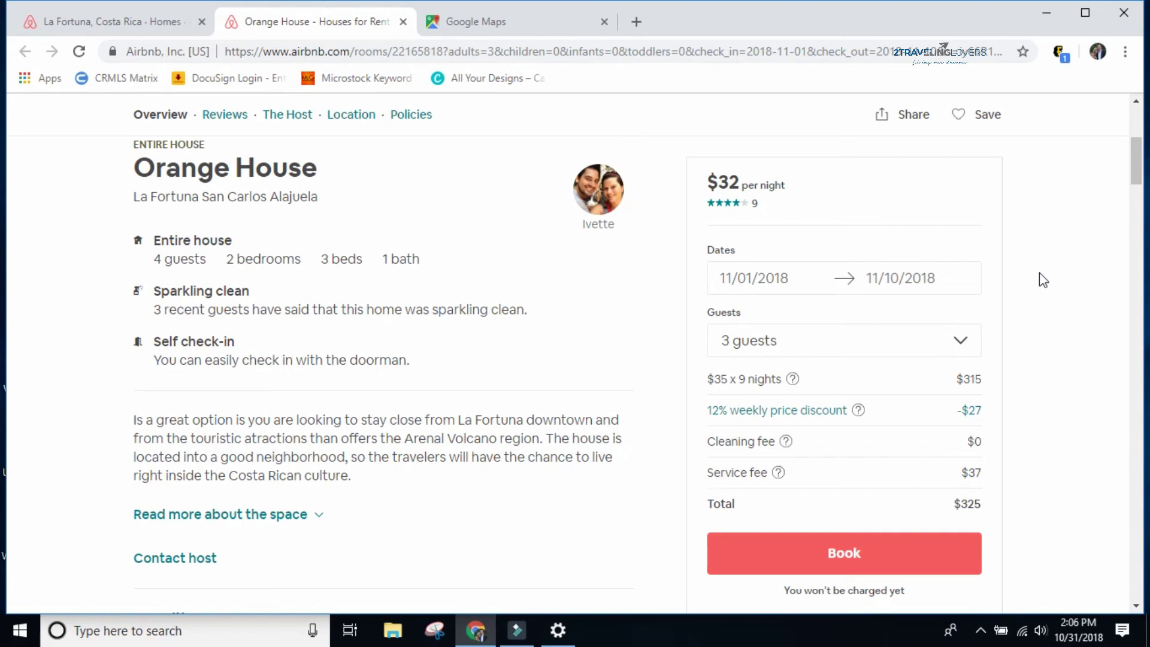
Switch to Google Maps to view the La Fortuna area, rechecking the Orange House listing's price breakdown in between
{"action": "left_click", "coordinate": [505, 21]}
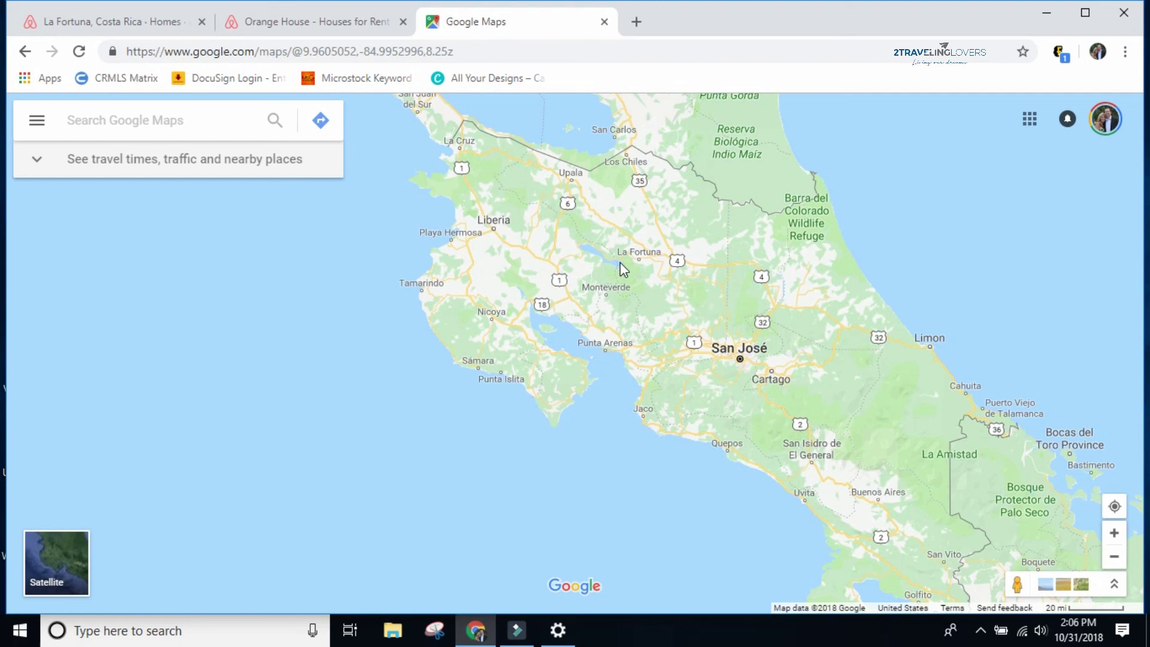
{"action": "left_click", "coordinate": [308, 35]}
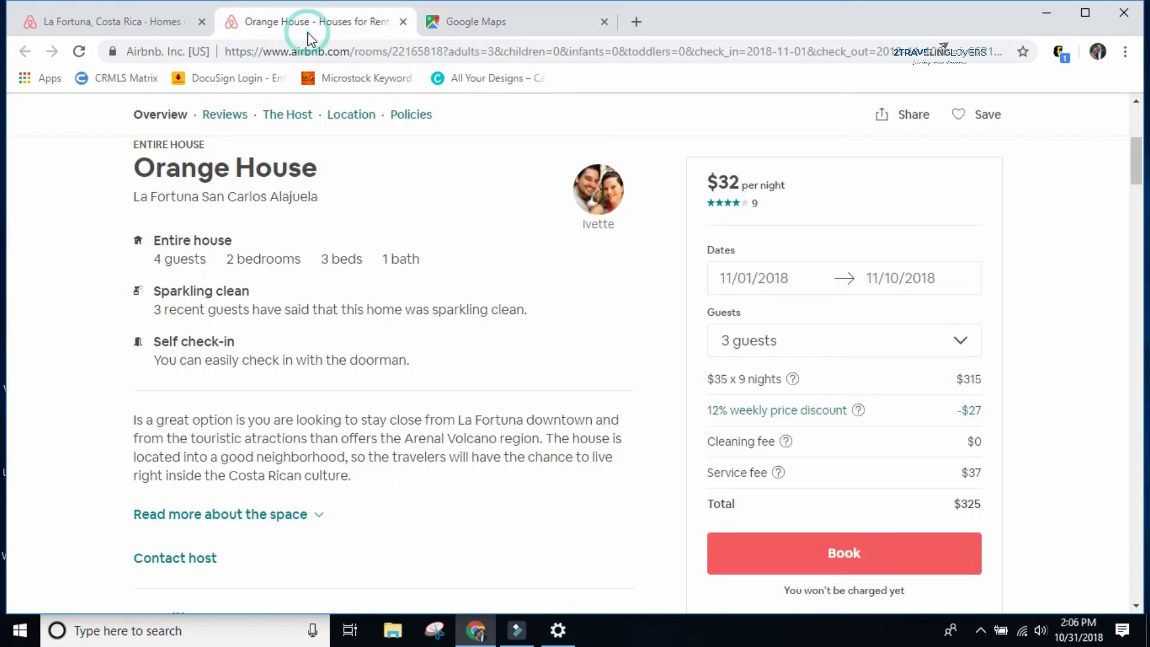
{"action": "double_click", "coordinate": [723, 412]}
{"action": "left_click", "coordinate": [492, 19]}
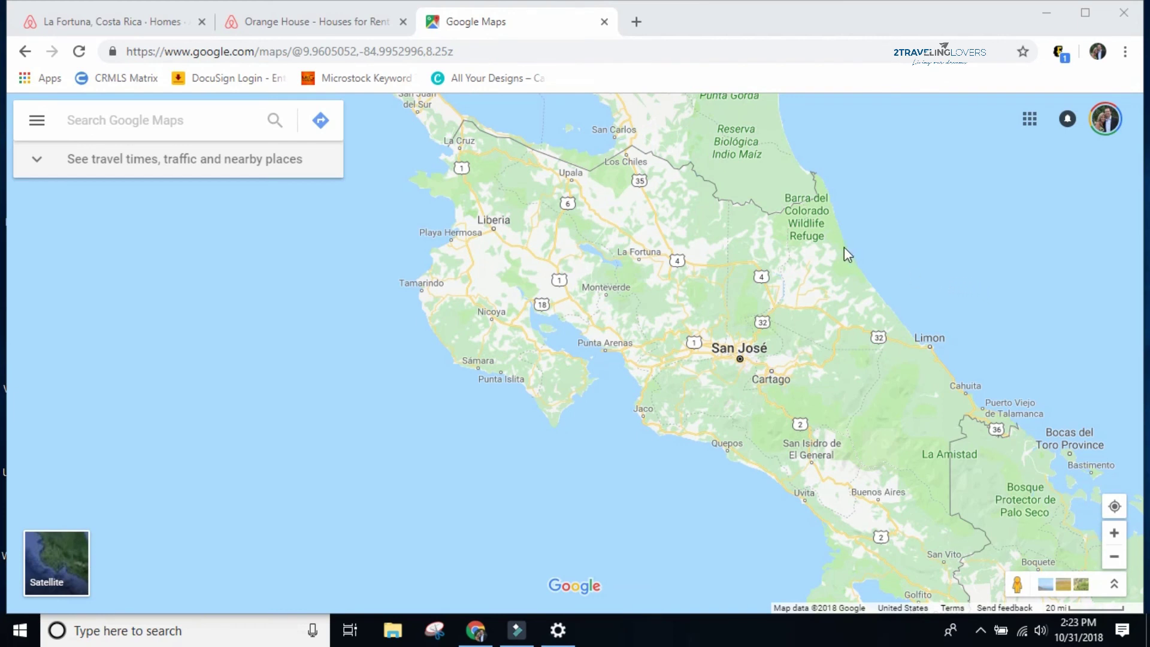